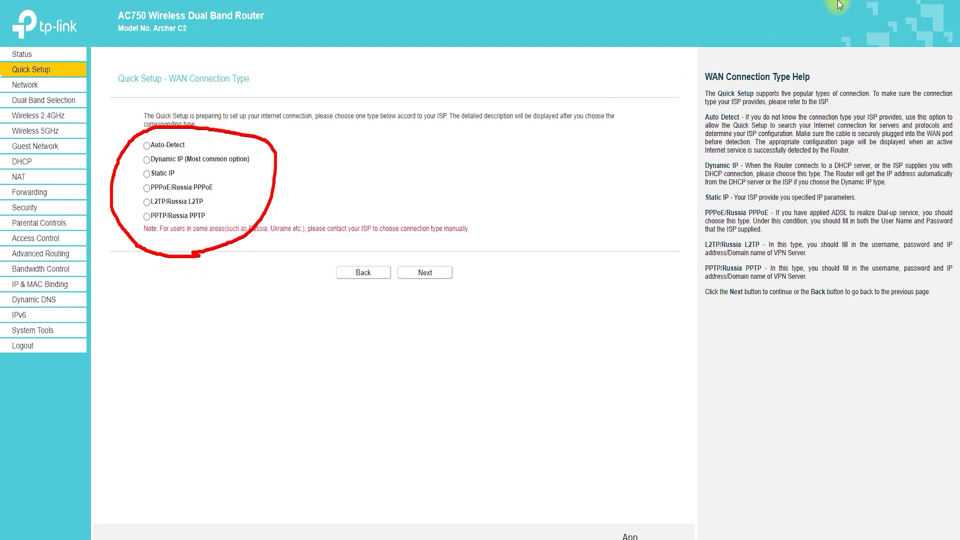
Try the Auto-Detect, Static IP, PPPoE/Russia PPPoE and L2TP/Russia L2TP connection types in Quick Setup to read their descriptions
{"action": "left_click", "coordinate": [147, 145]}
{"action": "left_click", "coordinate": [146, 174]}
{"action": "left_click", "coordinate": [146, 188]}
{"action": "left_click", "coordinate": [146, 202]}
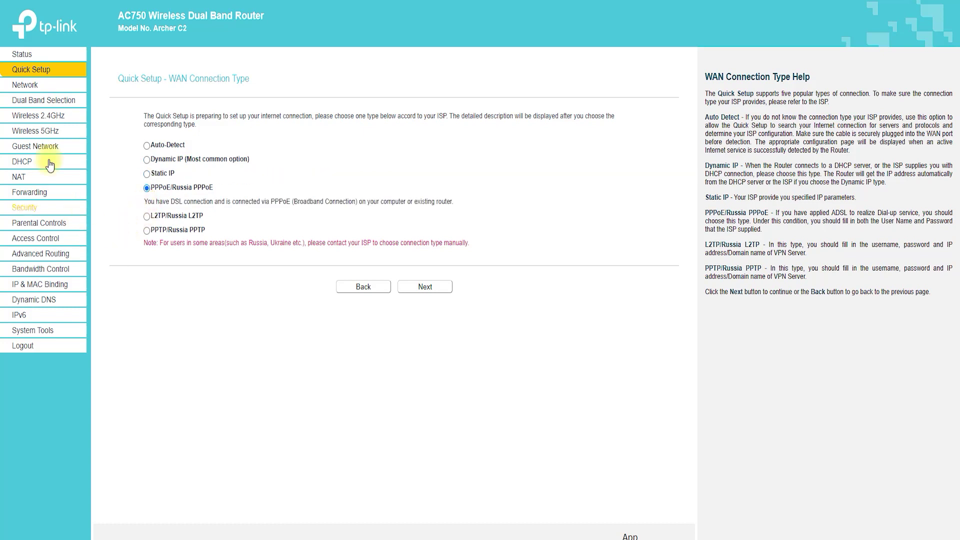
Compare the WAN settings for the Dynamic IP, Static IP, PPPoE and L2TP connection types without saving
{"action": "left_click", "coordinate": [30, 84]}
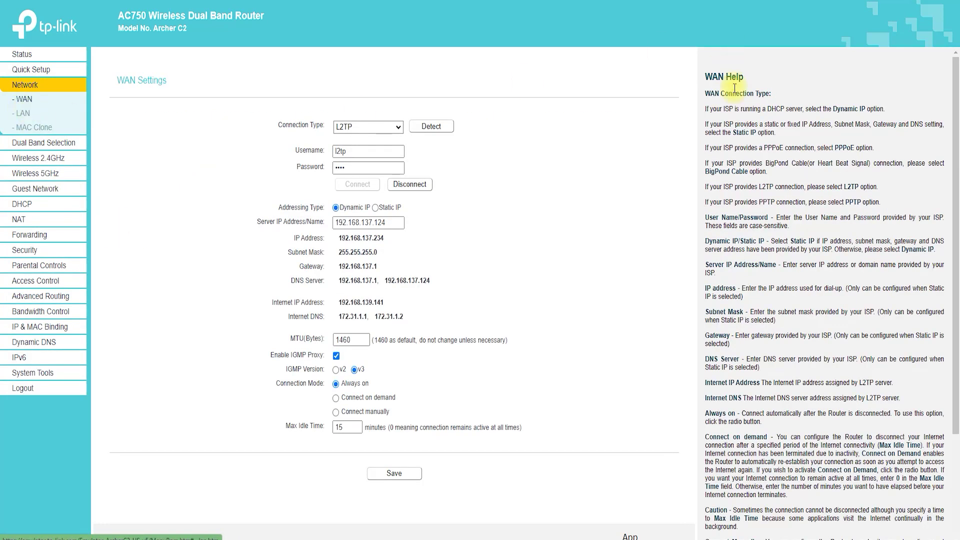
{"action": "left_click", "coordinate": [368, 126]}
{"action": "left_click", "coordinate": [376, 133]}
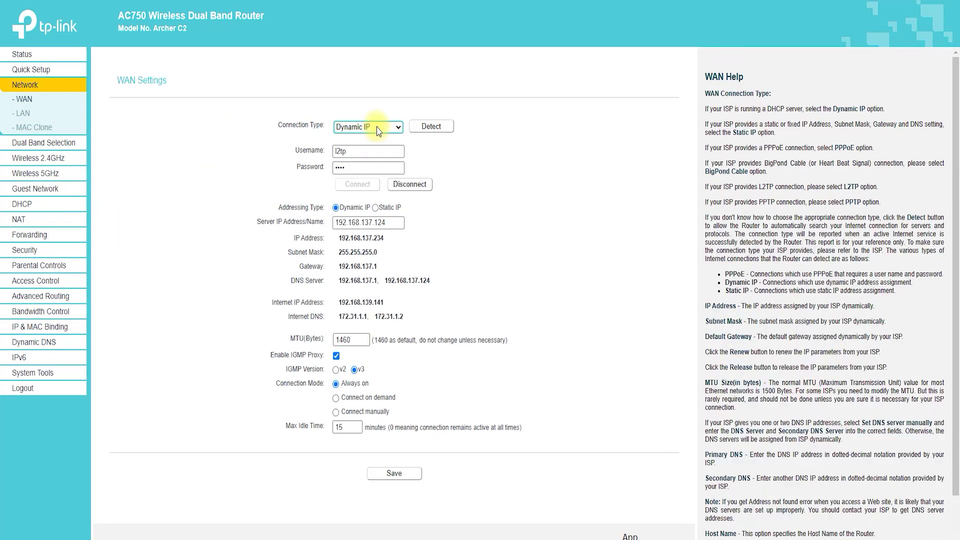
{"action": "left_click", "coordinate": [375, 128]}
{"action": "left_click", "coordinate": [369, 148]}
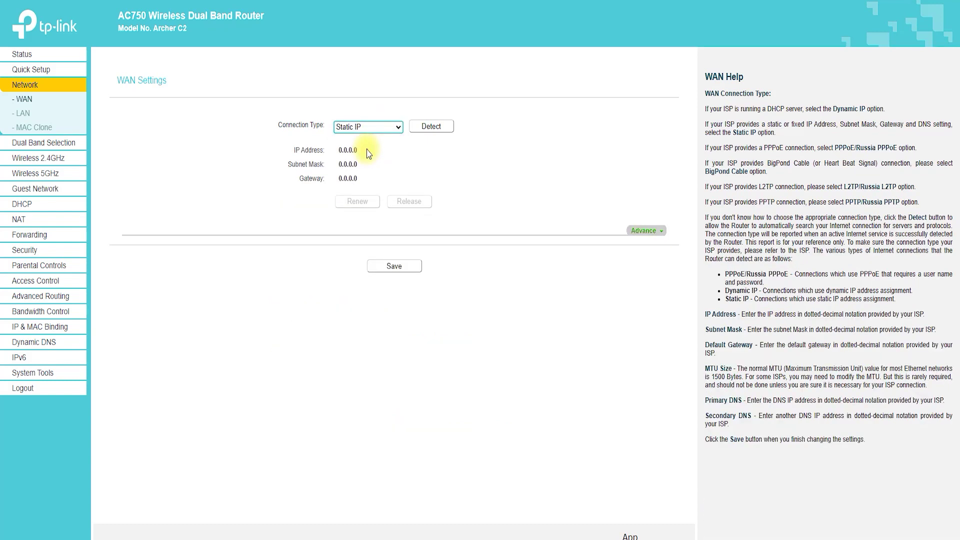
{"action": "left_click", "coordinate": [376, 129]}
{"action": "left_click", "coordinate": [365, 154]}
{"action": "left_click", "coordinate": [368, 128]}
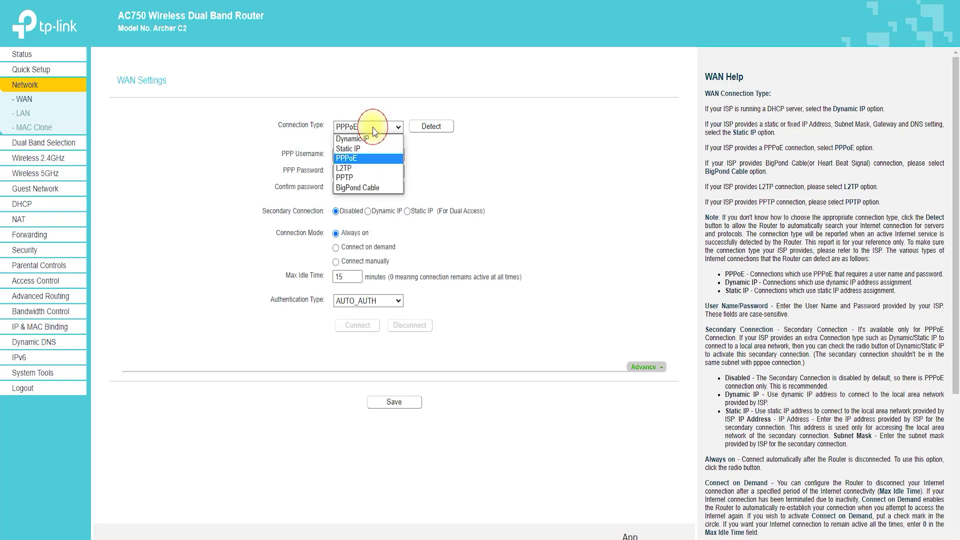
{"action": "left_click", "coordinate": [364, 167]}
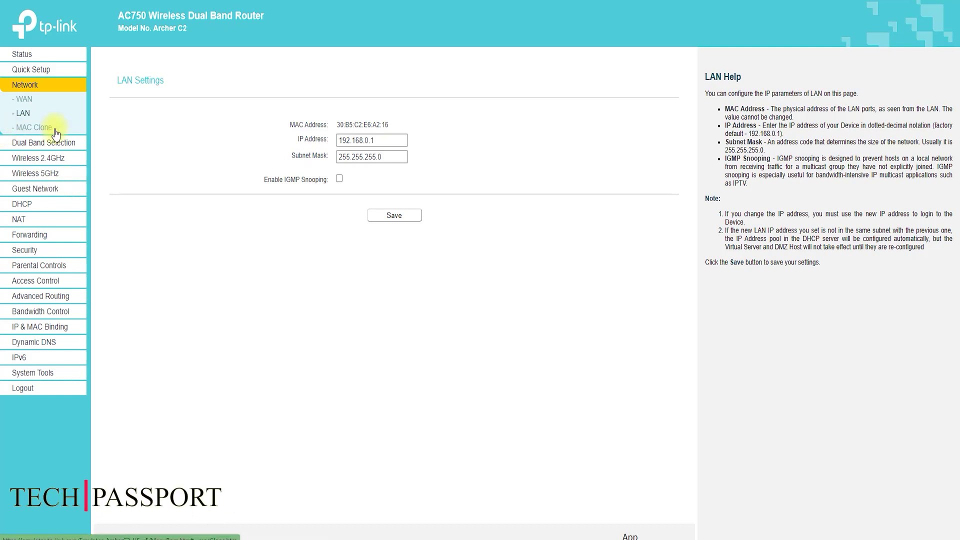
Review the MAC Clone settings of the network and the Dual Band Selection options
{"action": "left_click", "coordinate": [40, 131]}
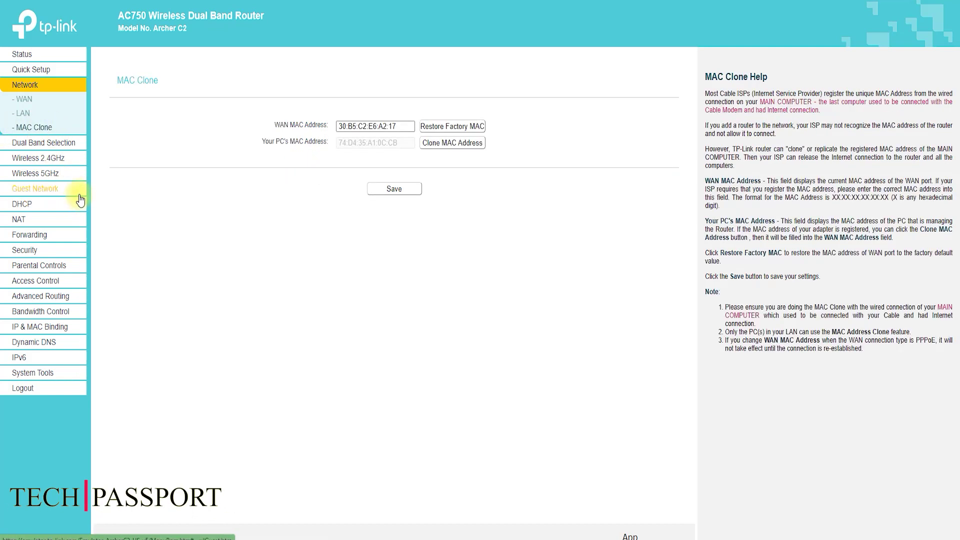
{"action": "left_click", "coordinate": [44, 143]}
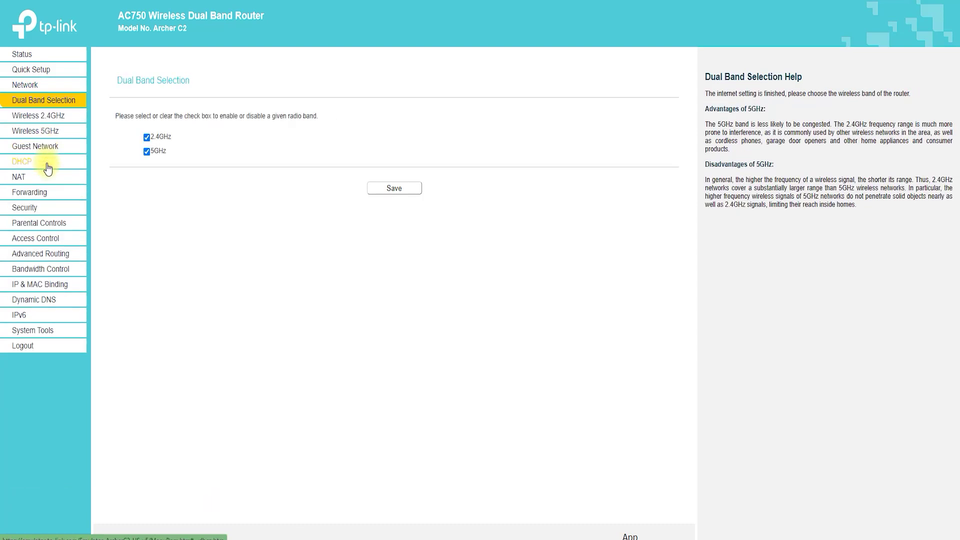
Review the 2.4GHz wireless basic settings, WPS and the WPA/WPA2 - Personal wireless security settings
{"action": "left_click", "coordinate": [37, 118]}
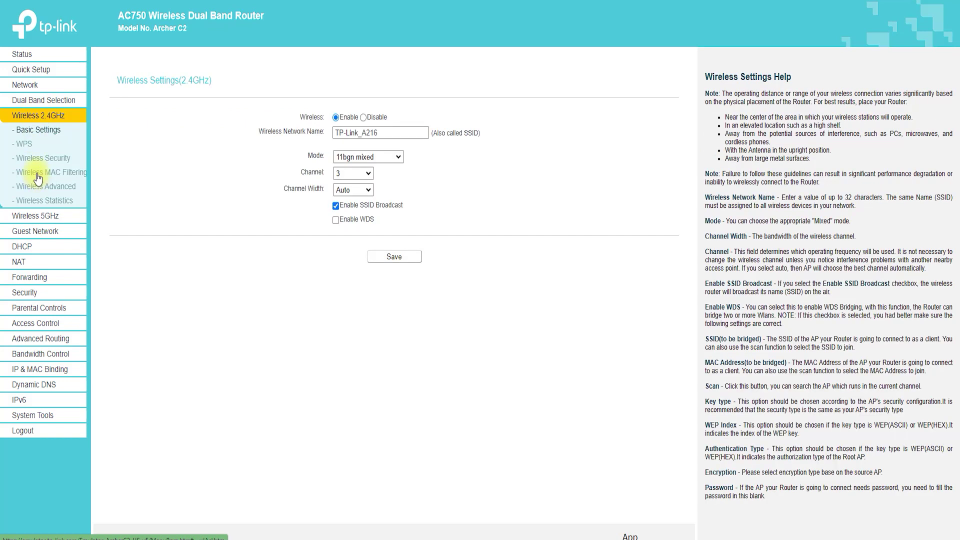
{"action": "left_click", "coordinate": [24, 146]}
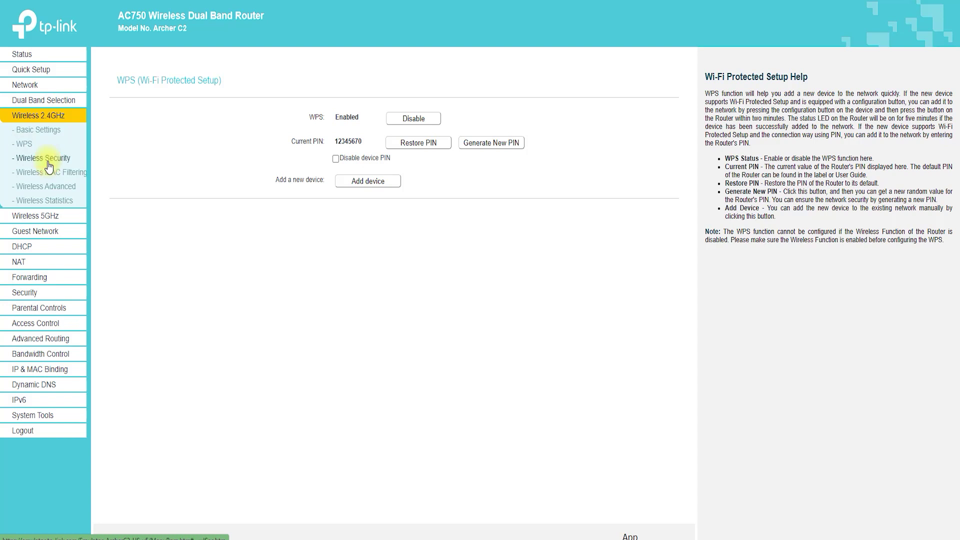
{"action": "left_click", "coordinate": [48, 161]}
{"action": "scroll", "coordinate": [300, 200], "scroll_direction": "down", "scroll_amount": 1}
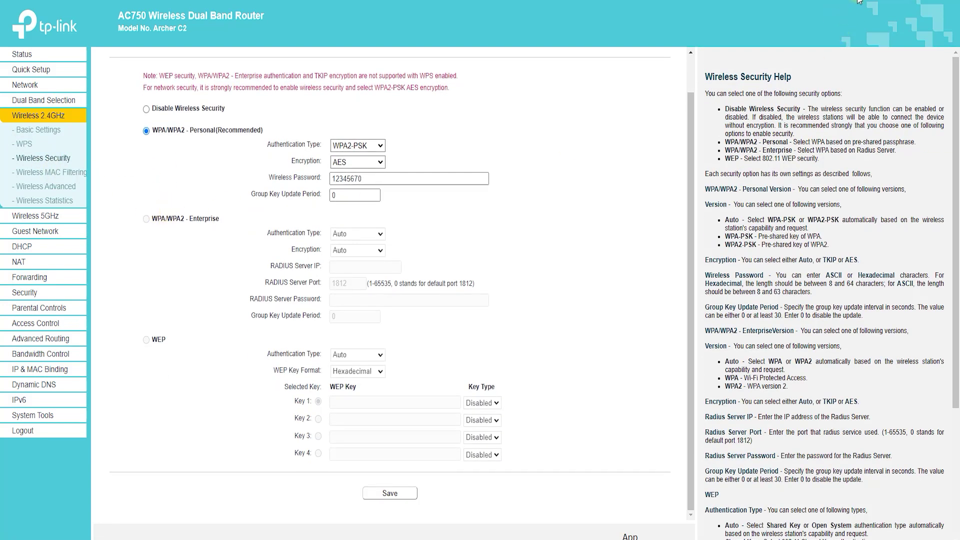
{"action": "mouse_move", "coordinate": [164, 134]}
{"action": "left_mouse_down"}
{"action": "mouse_move", "coordinate": [256, 165]}
{"action": "mouse_move", "coordinate": [241, 168]}
{"action": "left_mouse_up"}
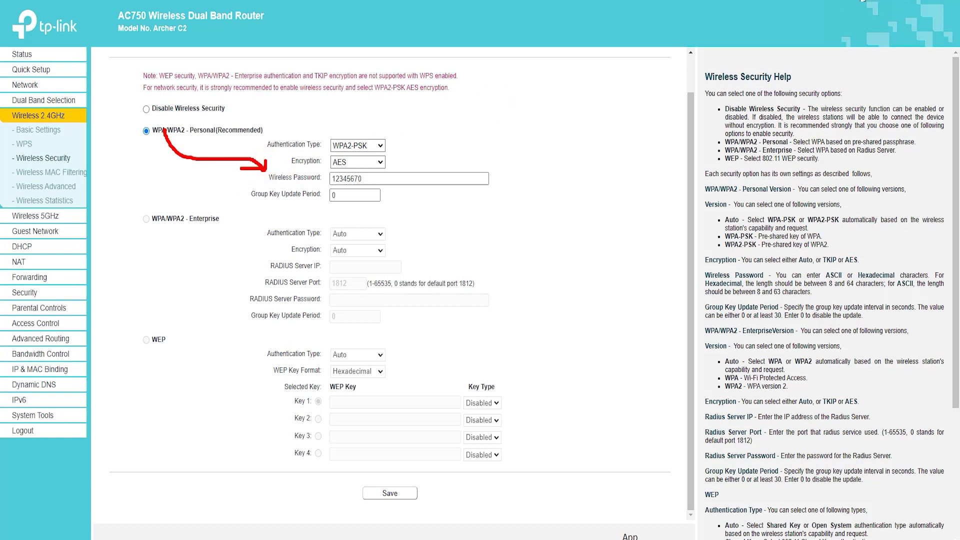
Review the 2.4GHz wireless MAC filtering rules, the advanced settings including transmit power, and the wireless statistics
{"action": "left_click", "coordinate": [47, 173]}
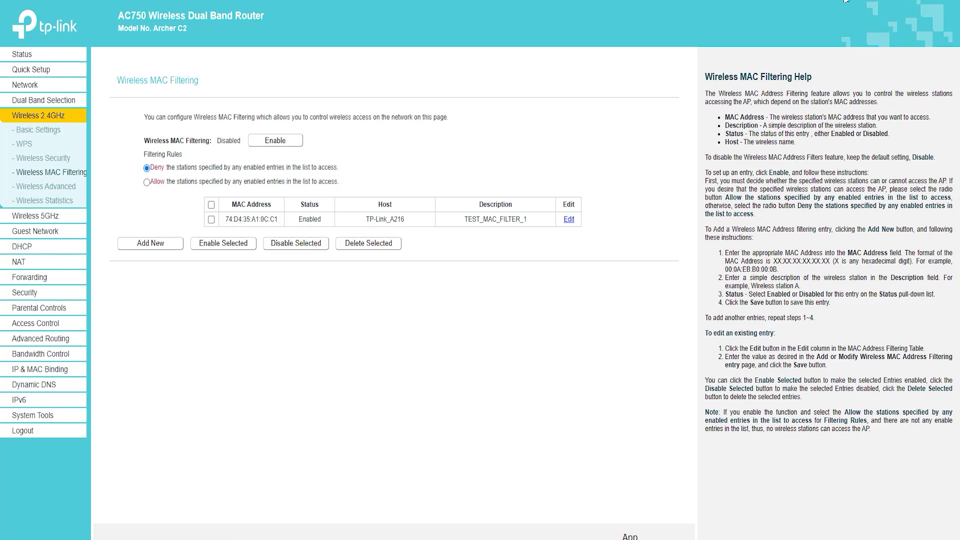
{"action": "mouse_move", "coordinate": [134, 106]}
{"action": "left_mouse_down"}
{"action": "mouse_move", "coordinate": [181, 72]}
{"action": "mouse_move", "coordinate": [140, 114]}
{"action": "left_mouse_up"}
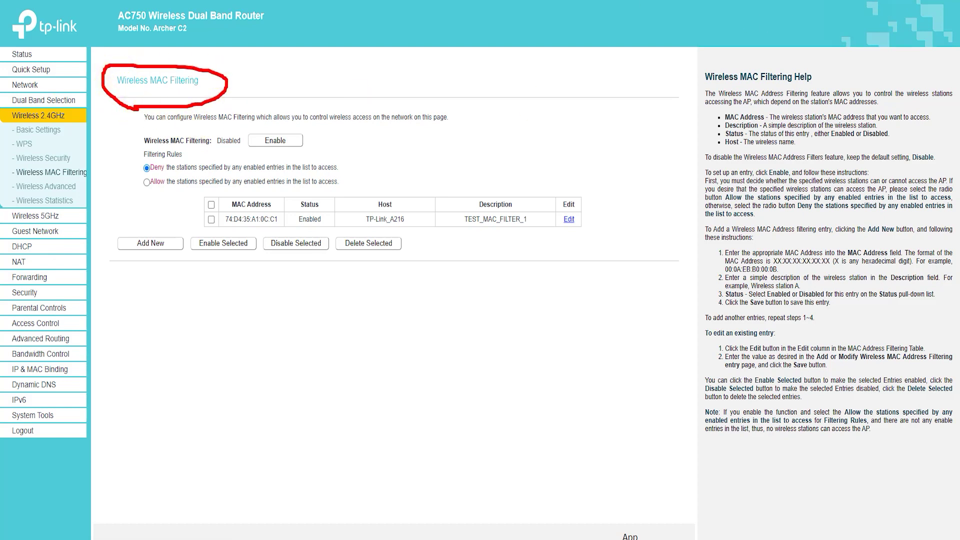
{"action": "left_click", "coordinate": [48, 187]}
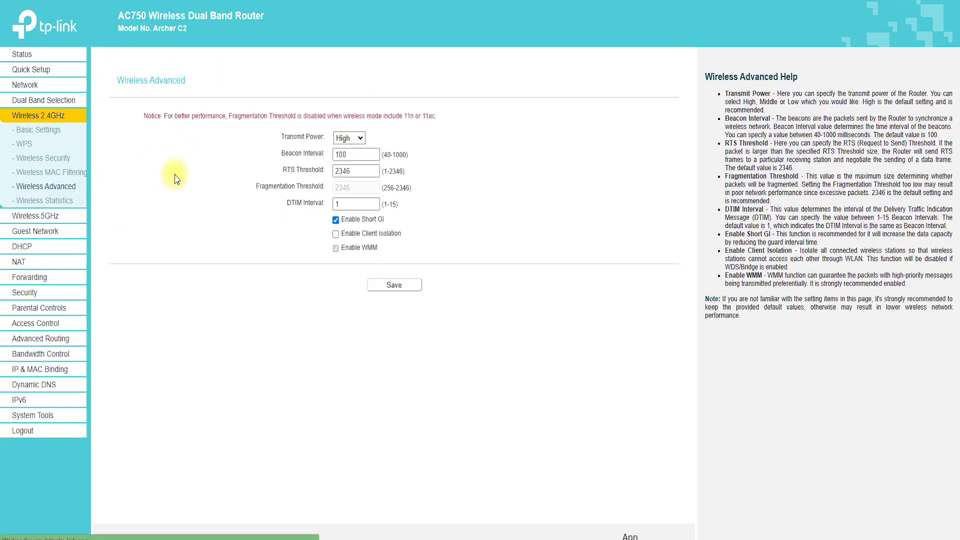
{"action": "mouse_move", "coordinate": [205, 98]}
{"action": "left_mouse_down"}
{"action": "mouse_move", "coordinate": [100, 83]}
{"action": "mouse_move", "coordinate": [165, 98]}
{"action": "left_mouse_up"}
{"action": "left_click", "coordinate": [349, 139]}
{"action": "left_click", "coordinate": [45, 201]}
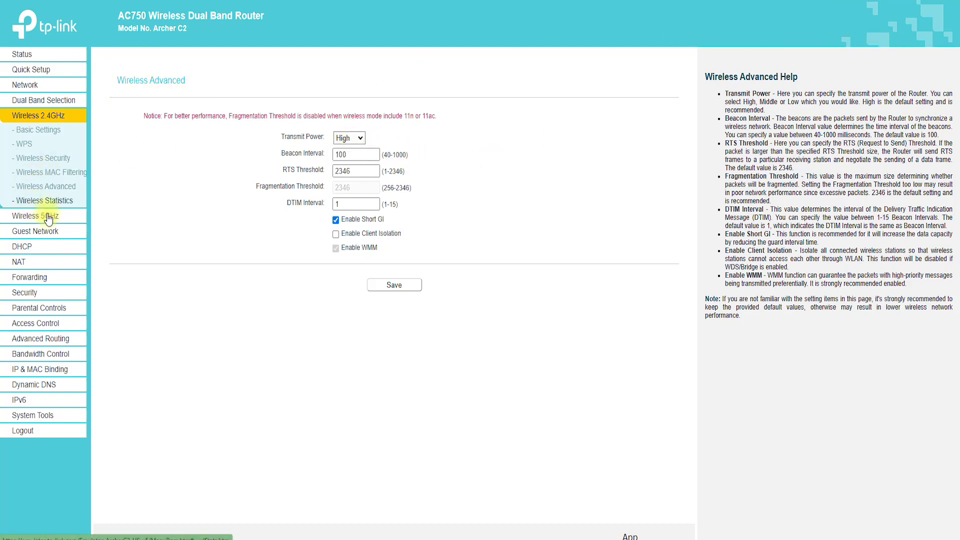
Review the 5GHz wireless basic settings, including the network name, and the 5GHz WPS settings
{"action": "left_click", "coordinate": [35, 219]}
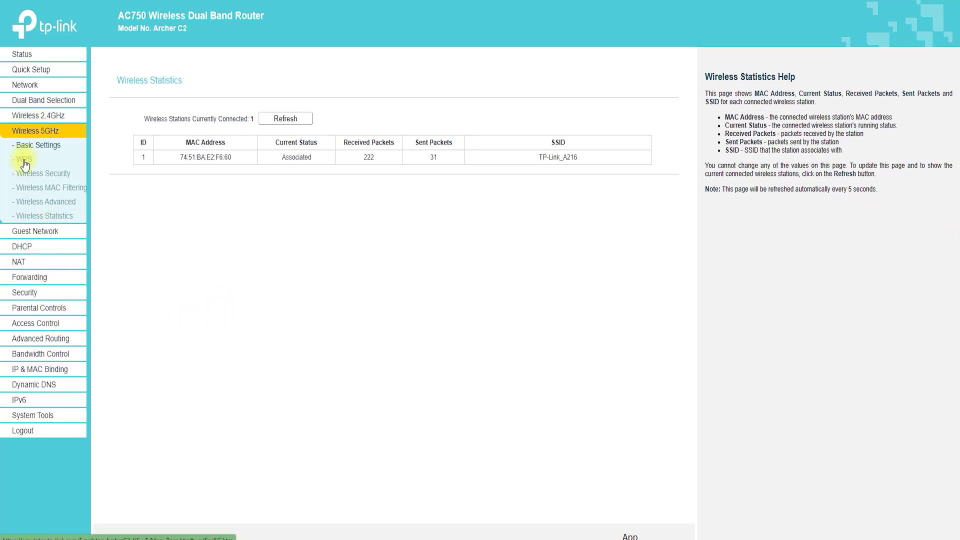
{"action": "mouse_move", "coordinate": [172, 84]}
{"action": "left_mouse_down"}
{"action": "mouse_move", "coordinate": [192, 110]}
{"action": "mouse_move", "coordinate": [252, 130]}
{"action": "mouse_move", "coordinate": [240, 137]}
{"action": "left_mouse_up"}
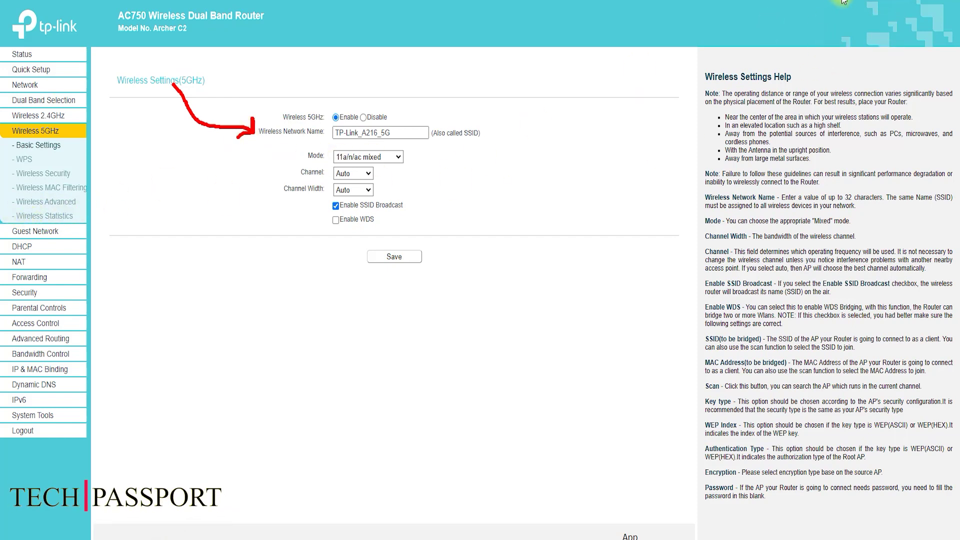
{"action": "key", "text": "Escape"}
{"action": "left_click", "coordinate": [29, 159]}
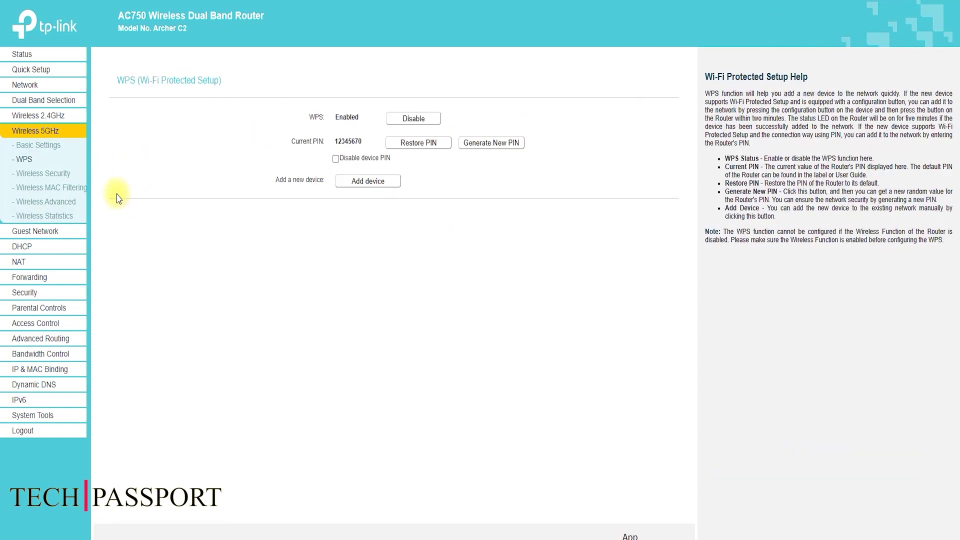
{"action": "mouse_move", "coordinate": [458, 124]}
{"action": "left_mouse_down"}
{"action": "mouse_move", "coordinate": [429, 94]}
{"action": "mouse_move", "coordinate": [424, 134]}
{"action": "left_mouse_up"}
{"action": "key", "text": "Escape"}
Review the 5GHz wireless security, MAC filtering and advanced settings
{"action": "left_click", "coordinate": [43, 173]}
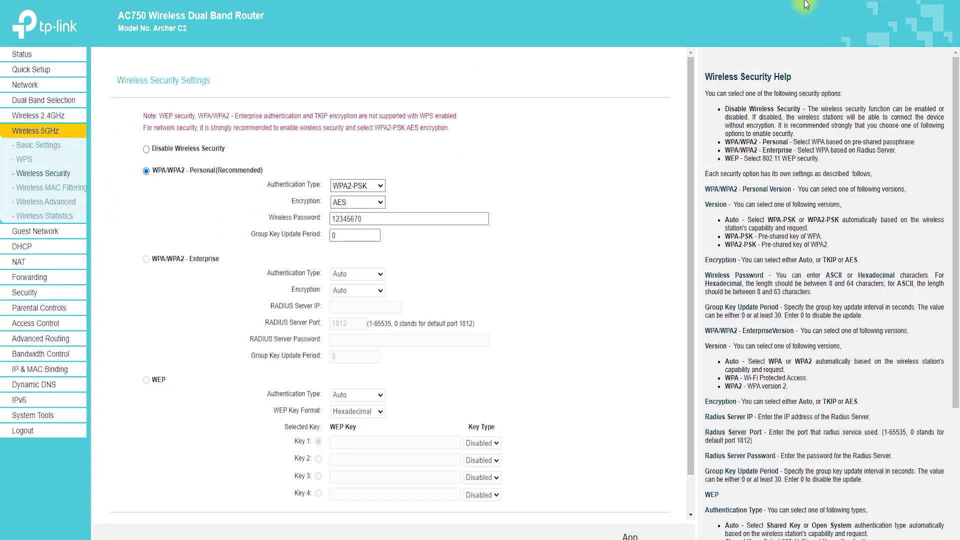
{"action": "left_click_drag", "start_coordinate": [159, 171], "coordinate": [266, 216]}
{"action": "key", "text": "Escape"}
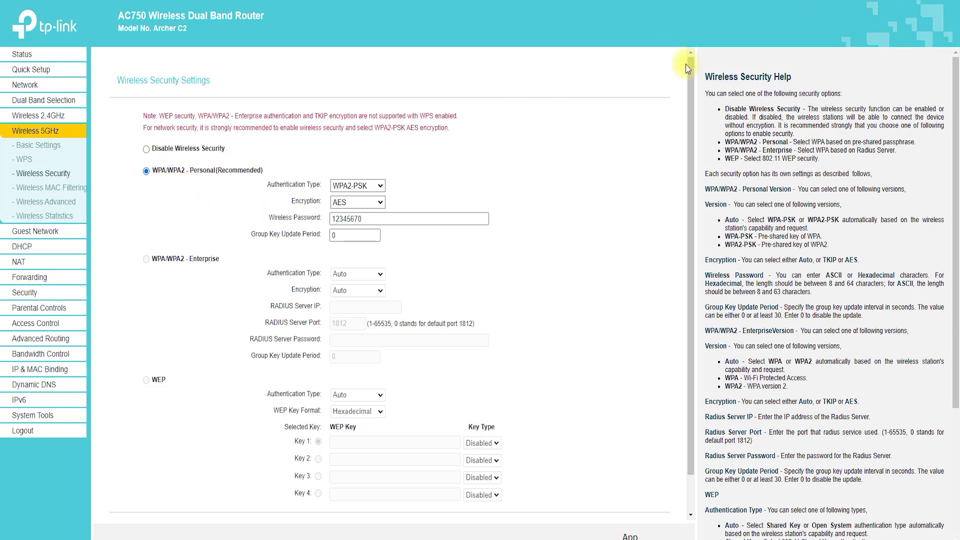
{"action": "left_click", "coordinate": [35, 193]}
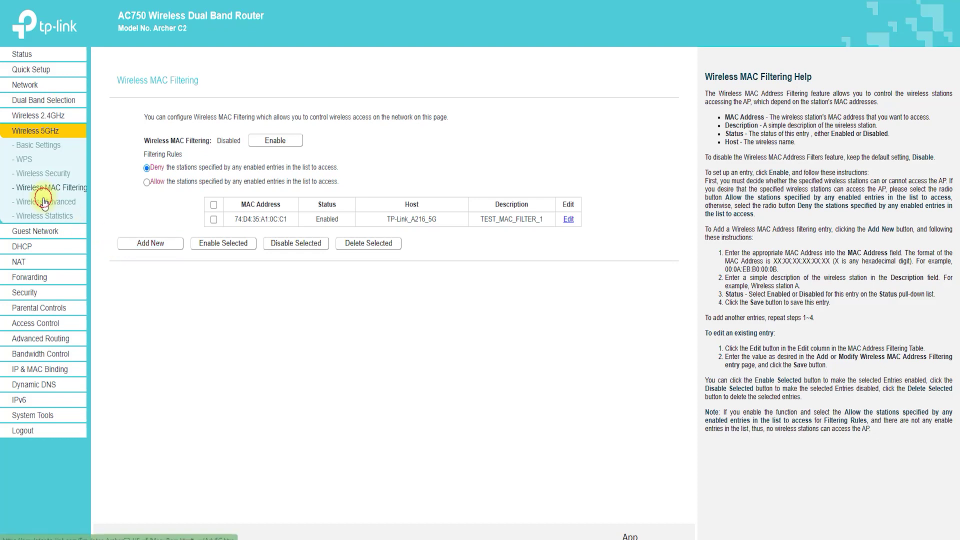
{"action": "left_click", "coordinate": [43, 201]}
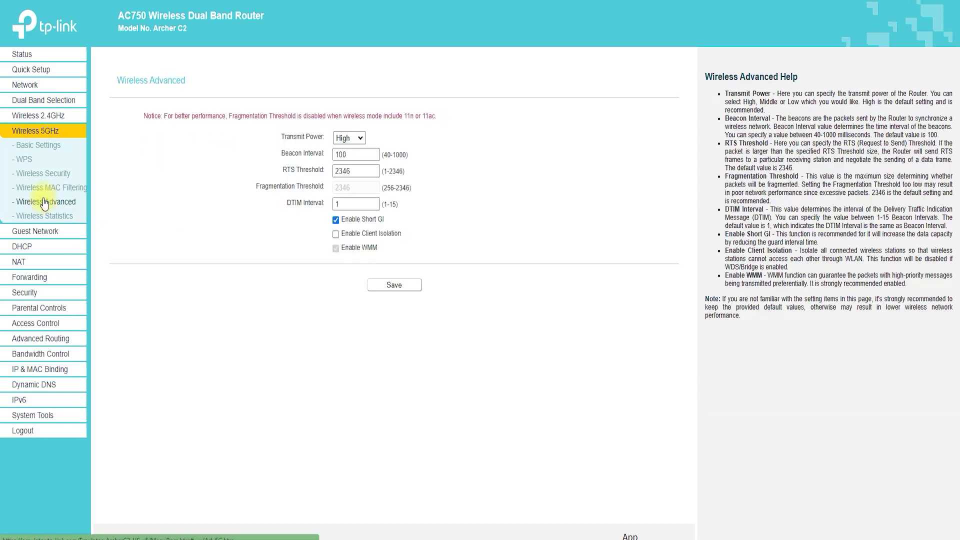
Review the Guest Network settings down to the access time schedule
{"action": "left_click", "coordinate": [41, 230]}
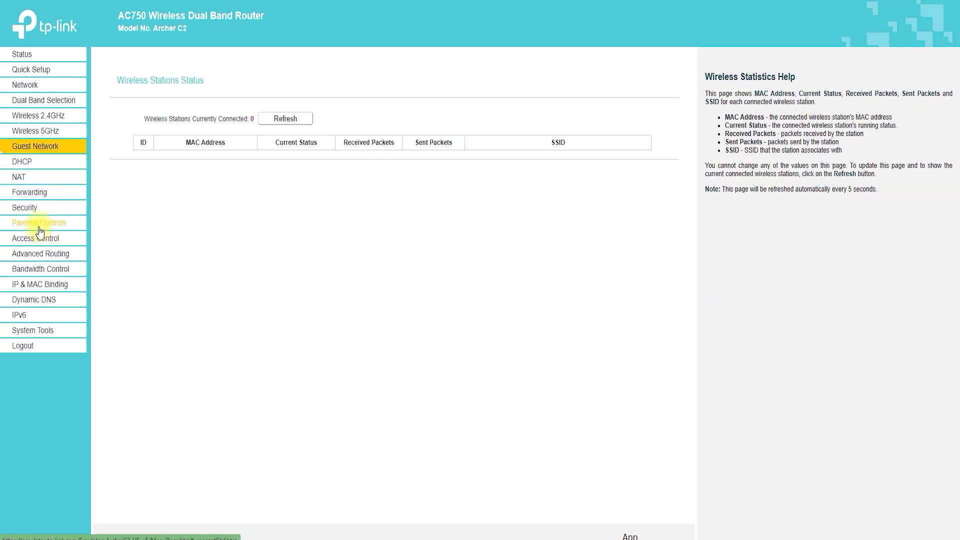
{"action": "scroll", "coordinate": [168, 237], "scroll_direction": "down", "scroll_amount": 3}
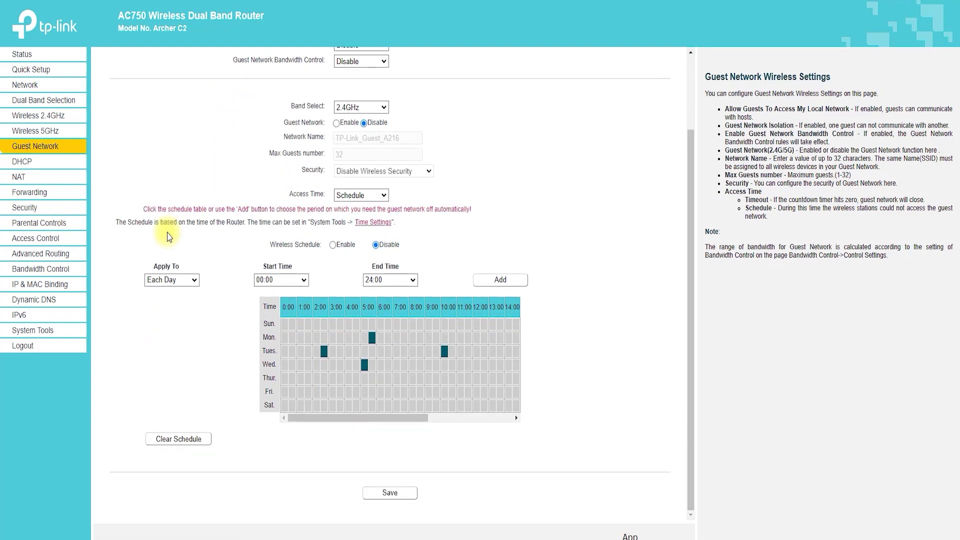
Review the DHCP settings, the DHCP clients list and the address reservation table
{"action": "left_click", "coordinate": [31, 162]}
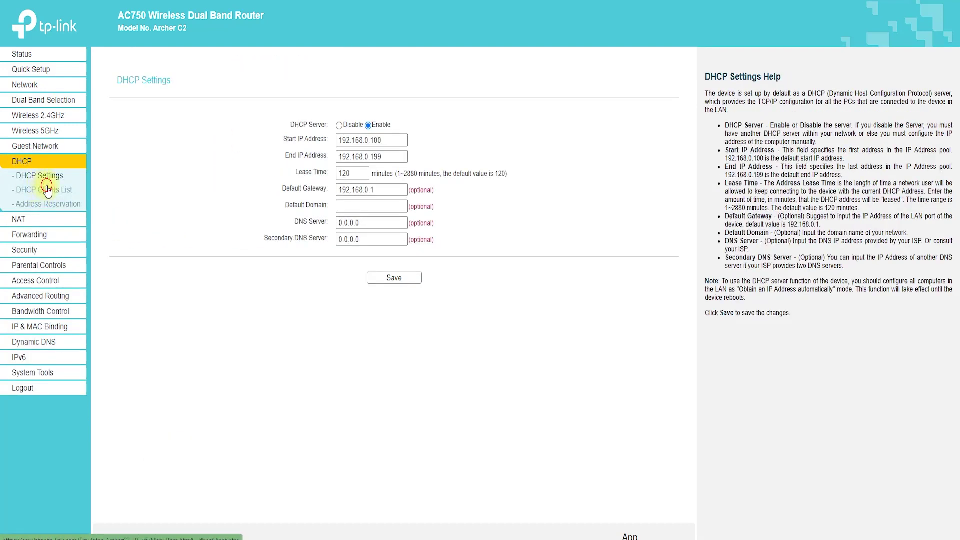
{"action": "left_click", "coordinate": [47, 190]}
{"action": "left_click", "coordinate": [45, 211]}
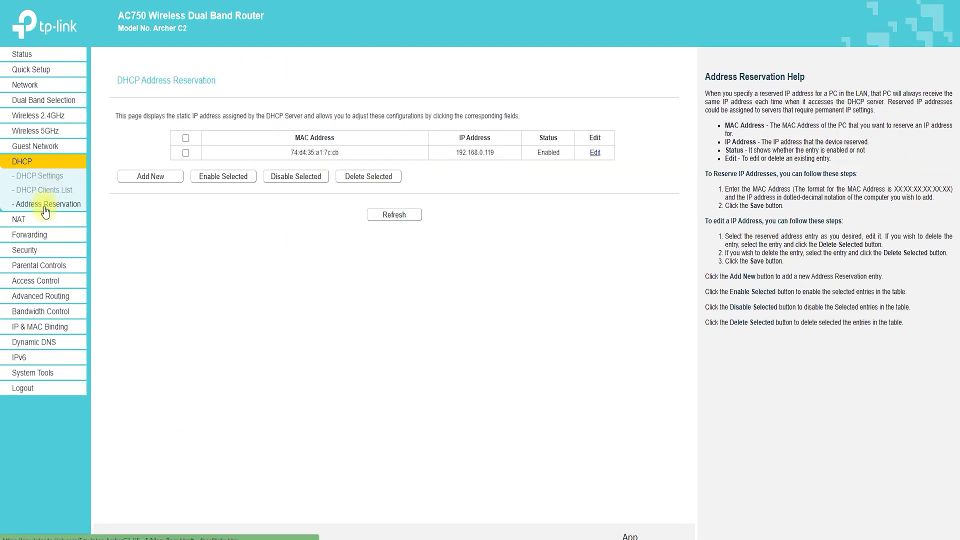
Review the NAT and hardware NAT status options
{"action": "left_click", "coordinate": [18, 220]}
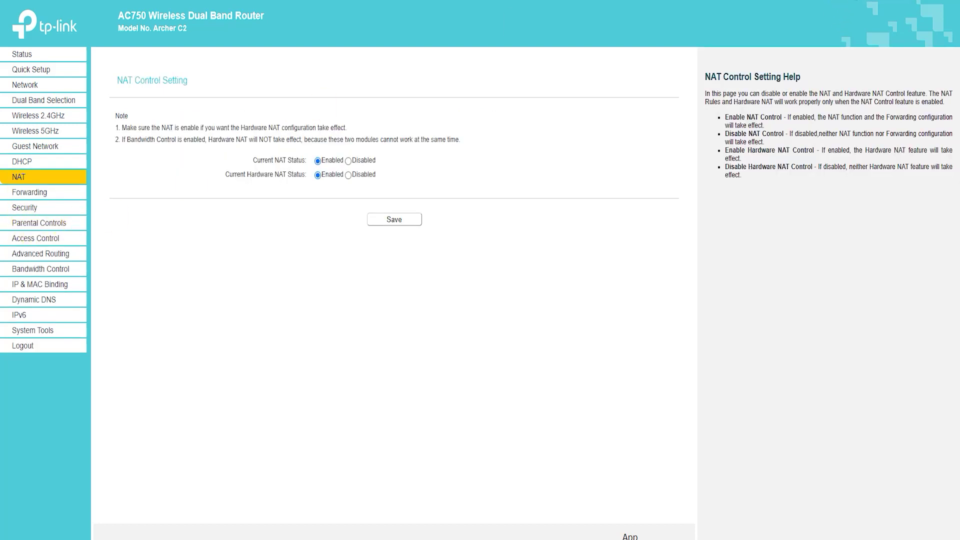
{"action": "mouse_move", "coordinate": [125, 100]}
{"action": "left_mouse_down"}
{"action": "mouse_move", "coordinate": [236, 90]}
{"action": "mouse_move", "coordinate": [135, 92]}
{"action": "mouse_move", "coordinate": [150, 100]}
{"action": "left_mouse_up"}
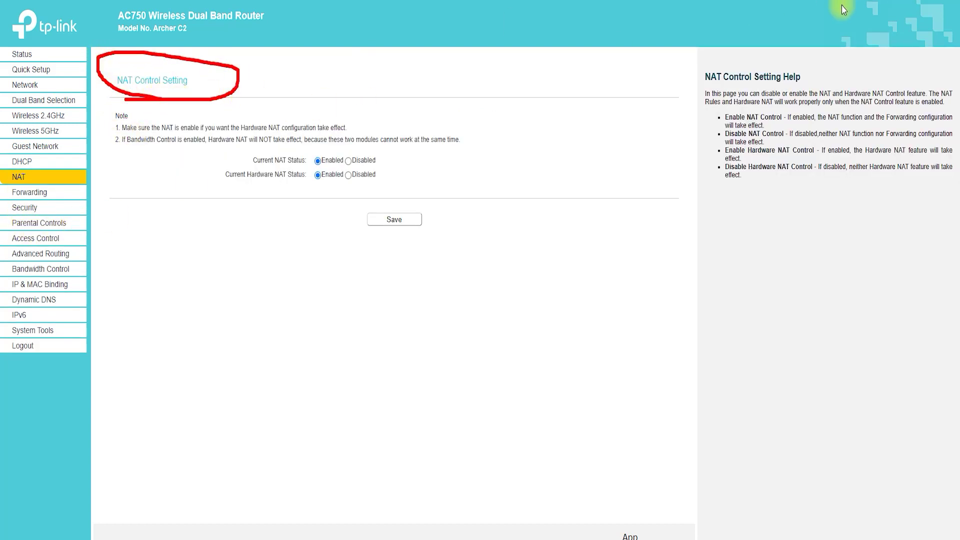
Review the forwarding settings for Virtual Server, Port Triggering and DMZ
{"action": "left_click", "coordinate": [47, 191]}
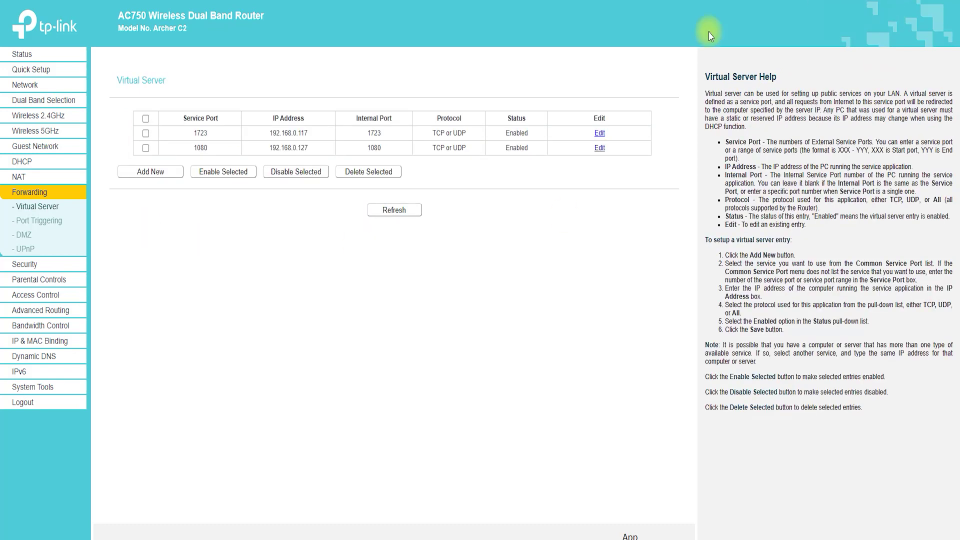
{"action": "mouse_move", "coordinate": [128, 96]}
{"action": "left_mouse_down"}
{"action": "mouse_move", "coordinate": [122, 61]}
{"action": "mouse_move", "coordinate": [128, 100]}
{"action": "left_mouse_up"}
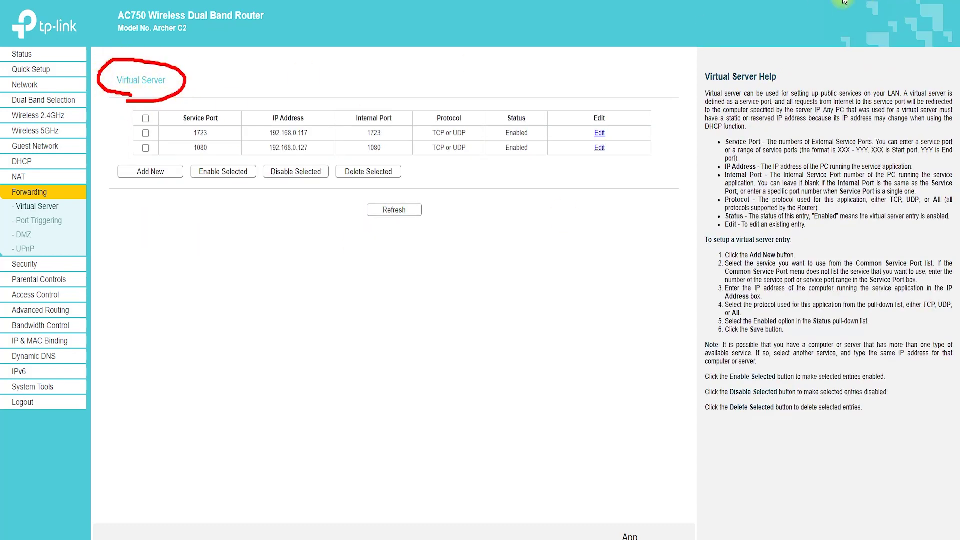
{"action": "left_click", "coordinate": [39, 220]}
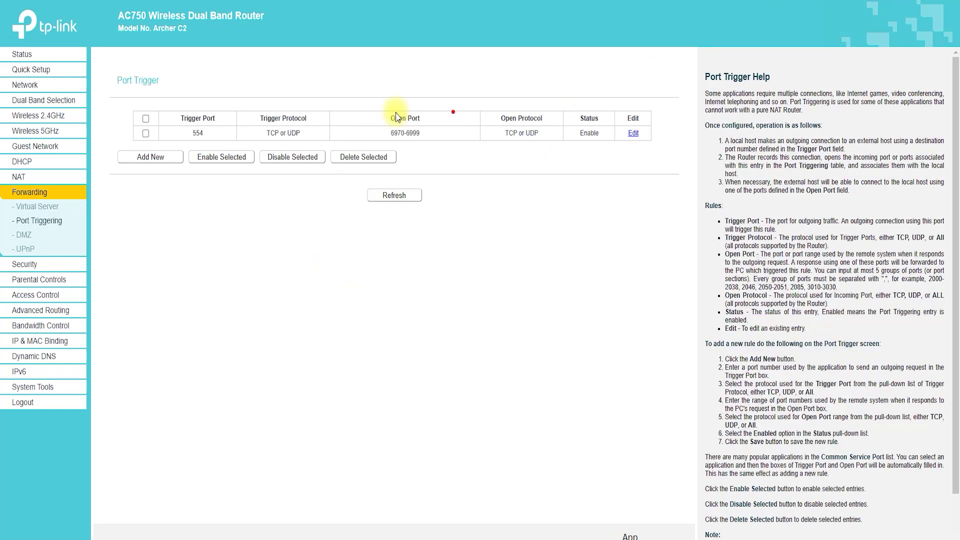
{"action": "mouse_move", "coordinate": [131, 100]}
{"action": "left_mouse_down"}
{"action": "mouse_move", "coordinate": [145, 103]}
{"action": "mouse_move", "coordinate": [100, 85]}
{"action": "mouse_move", "coordinate": [155, 99]}
{"action": "left_mouse_up"}
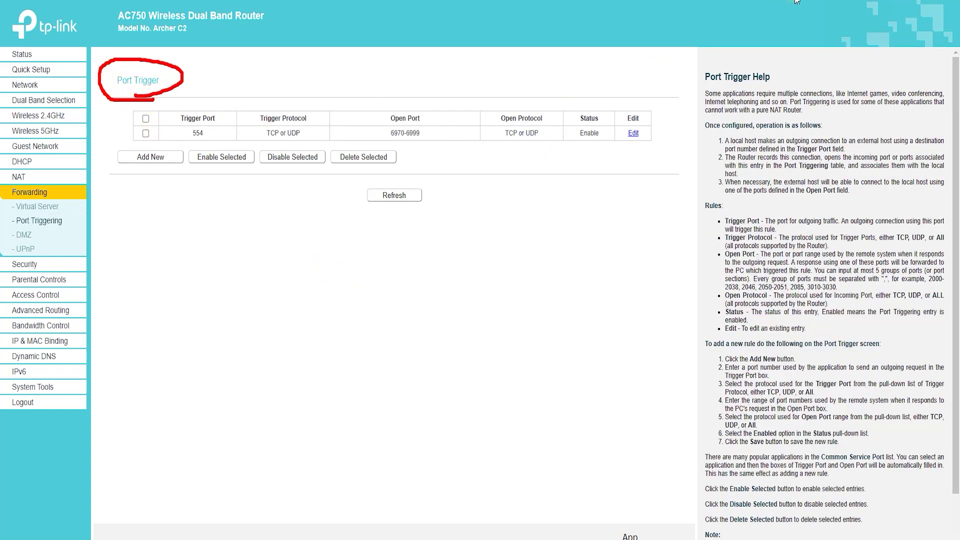
{"action": "left_click", "coordinate": [25, 234]}
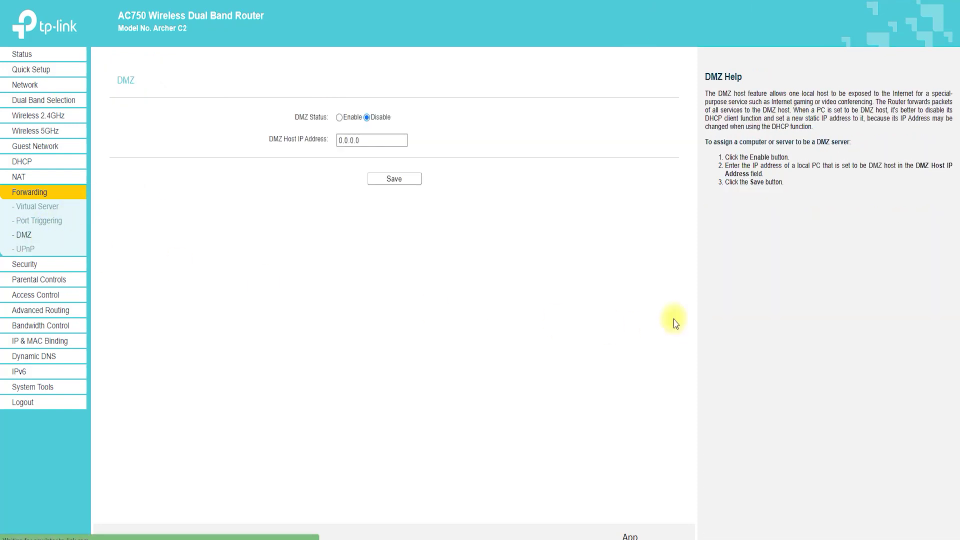
{"action": "mouse_move", "coordinate": [146, 93]}
{"action": "left_mouse_down"}
{"action": "mouse_move", "coordinate": [126, 66]}
{"action": "mouse_move", "coordinate": [155, 97]}
{"action": "left_mouse_up"}
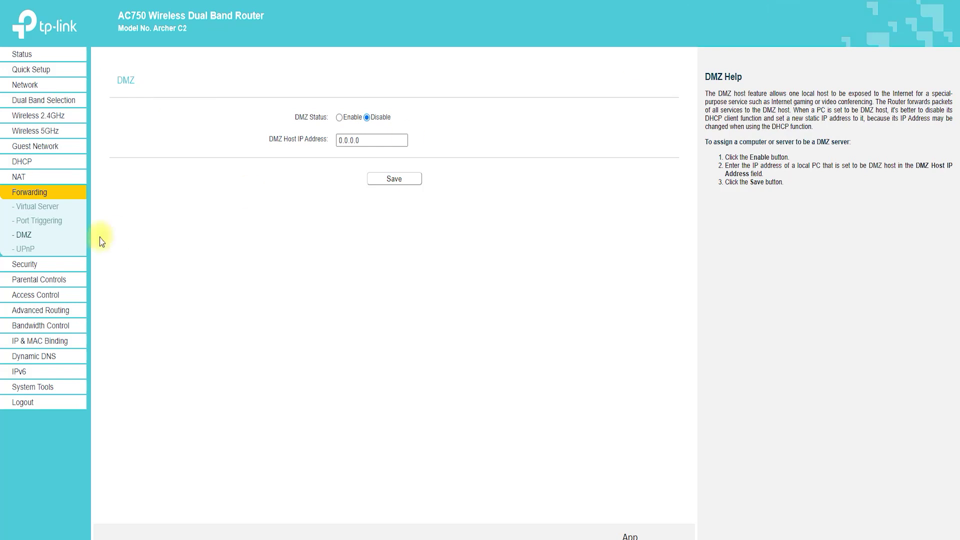
Review the UPnP settings and the Basic Security options for firewall, VPN pass-through and ALG
{"action": "left_click", "coordinate": [25, 249]}
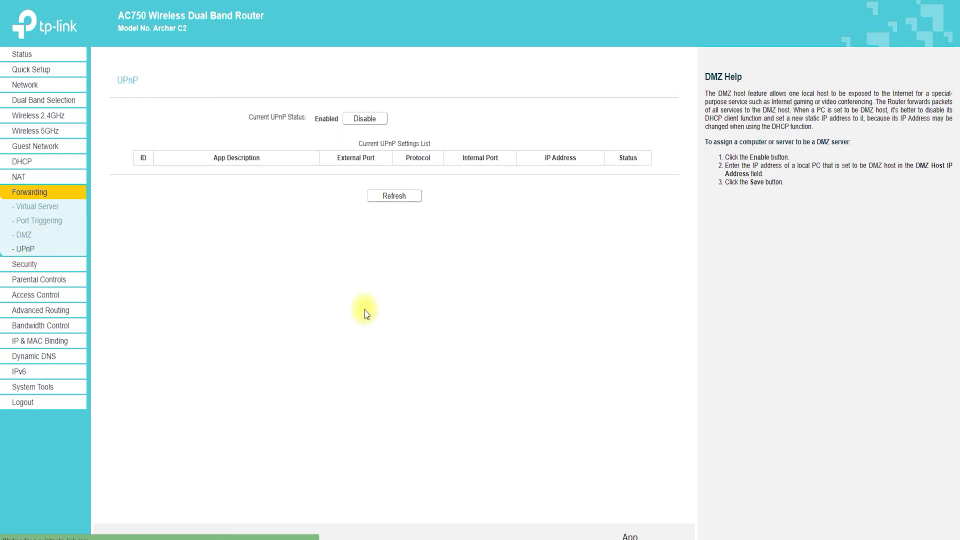
{"action": "left_click", "coordinate": [25, 264]}
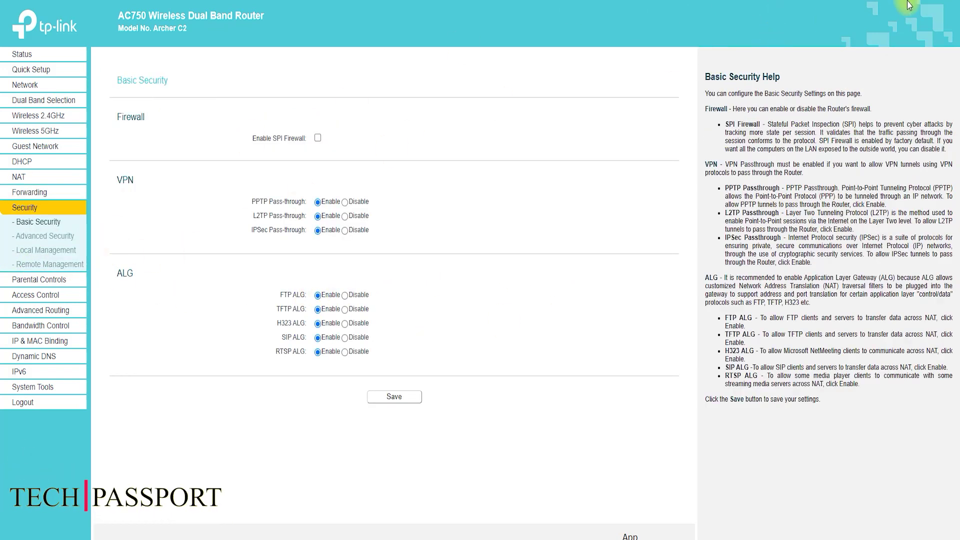
{"action": "mouse_move", "coordinate": [167, 92]}
{"action": "left_mouse_down"}
{"action": "mouse_move", "coordinate": [178, 64]}
{"action": "mouse_move", "coordinate": [108, 85]}
{"action": "mouse_move", "coordinate": [153, 102]}
{"action": "left_mouse_up"}
{"action": "mouse_move", "coordinate": [131, 153]}
{"action": "left_mouse_down"}
{"action": "mouse_move", "coordinate": [133, 186]}
{"action": "mouse_move", "coordinate": [118, 208]}
{"action": "left_mouse_up"}
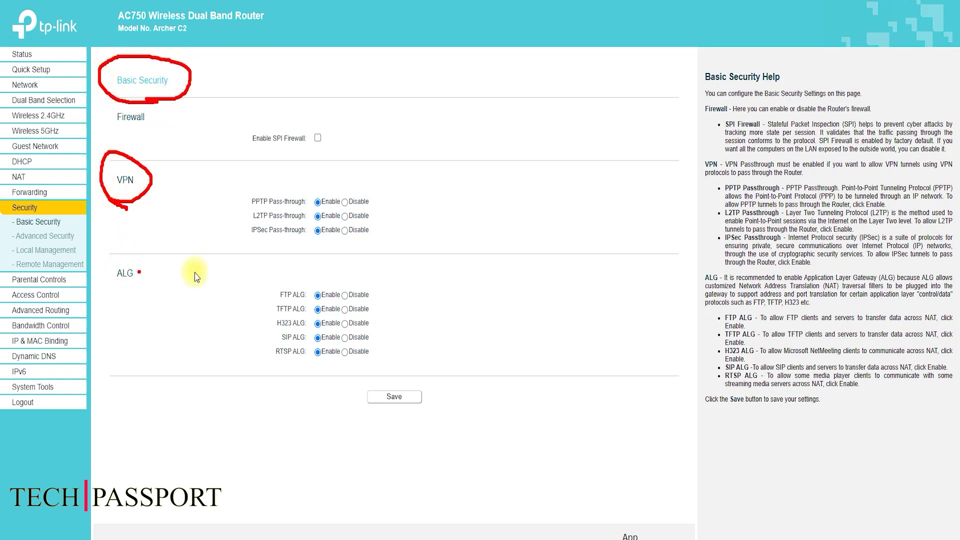
{"action": "key", "text": "Escape"}
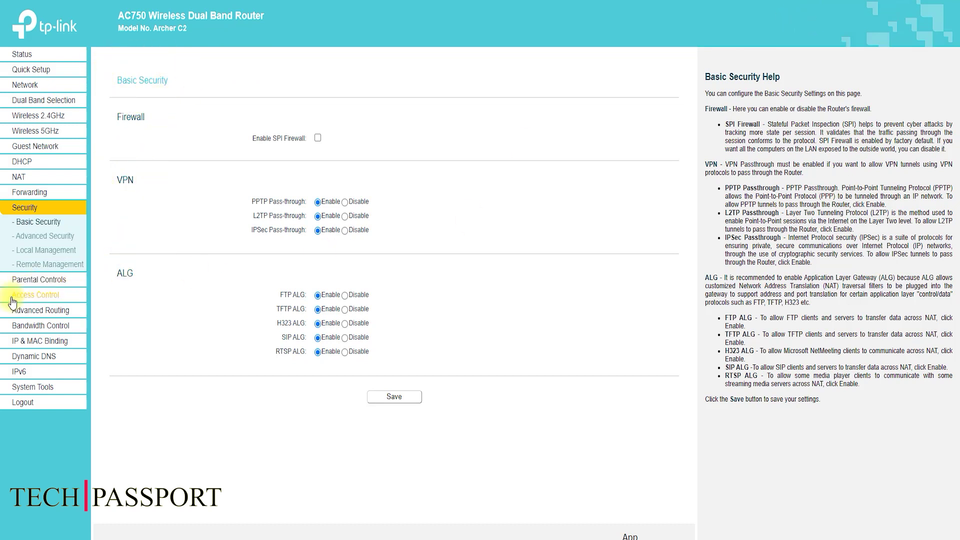
Review the Advanced Security settings for DoS protection and the Local Management rules
{"action": "left_click", "coordinate": [45, 237]}
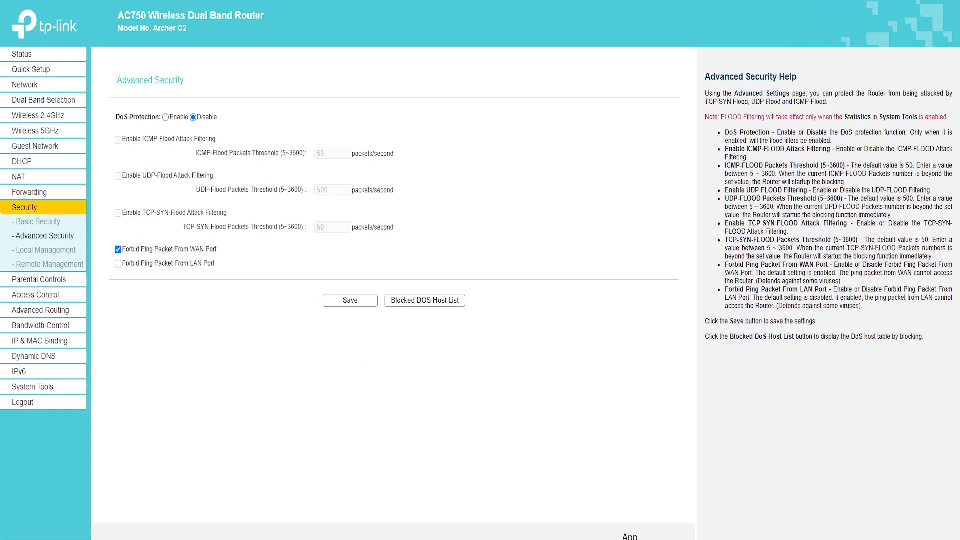
{"action": "mouse_move", "coordinate": [125, 96]}
{"action": "left_mouse_down"}
{"action": "mouse_move", "coordinate": [229, 69]}
{"action": "mouse_move", "coordinate": [122, 118]}
{"action": "mouse_move", "coordinate": [200, 102]}
{"action": "left_mouse_up"}
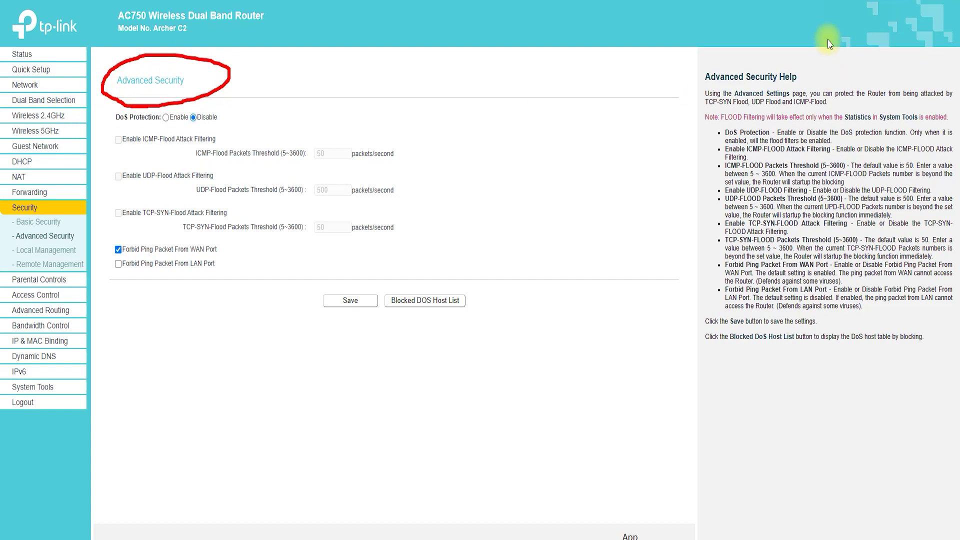
{"action": "left_click", "coordinate": [45, 251]}
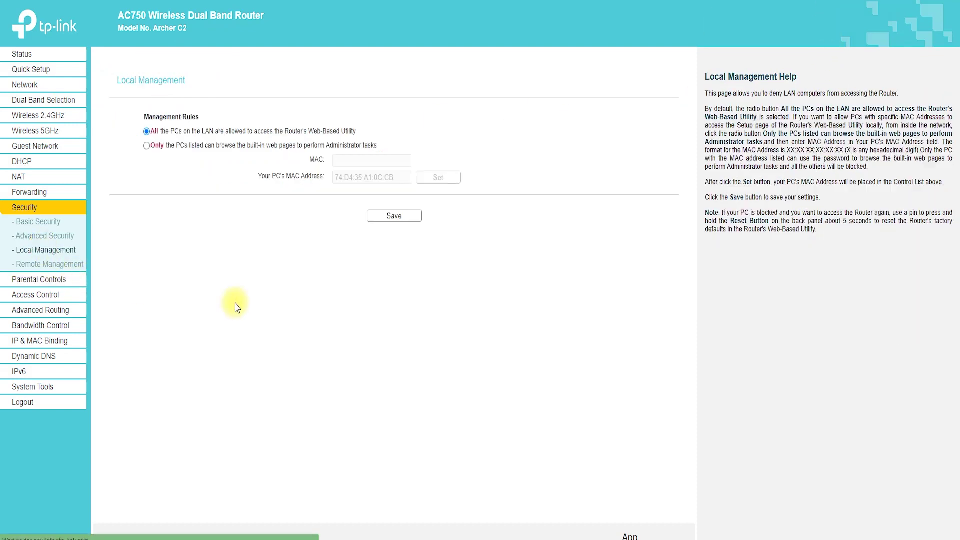
{"action": "mouse_move", "coordinate": [123, 94]}
{"action": "left_mouse_down"}
{"action": "mouse_move", "coordinate": [225, 70]}
{"action": "mouse_move", "coordinate": [102, 87]}
{"action": "mouse_move", "coordinate": [145, 93]}
{"action": "left_mouse_up"}
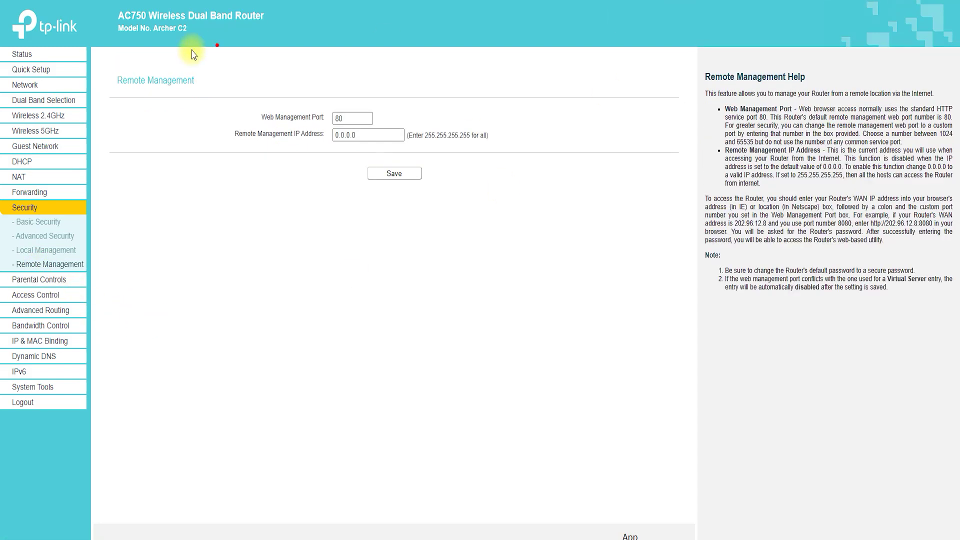
Set the Remote Management IP address to 255.255.255.255 to cover all hosts
{"action": "mouse_move", "coordinate": [192, 53]}
{"action": "left_mouse_down"}
{"action": "mouse_move", "coordinate": [175, 100]}
{"action": "mouse_move", "coordinate": [111, 60]}
{"action": "mouse_move", "coordinate": [233, 95]}
{"action": "left_mouse_up"}
{"action": "left_click_drag", "start_coordinate": [442, 139], "coordinate": [471, 139]}
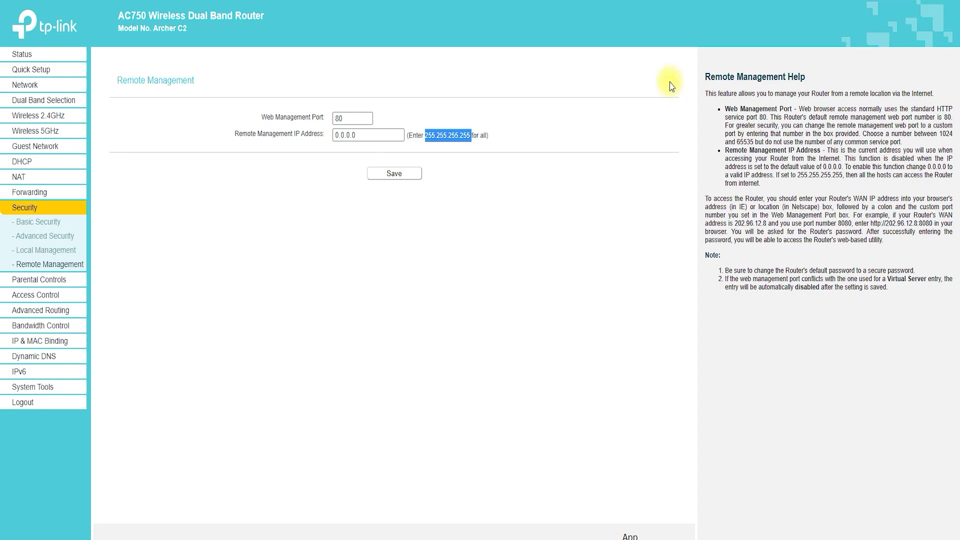
{"action": "left_click_drag", "start_coordinate": [359, 134], "coordinate": [283, 140]}
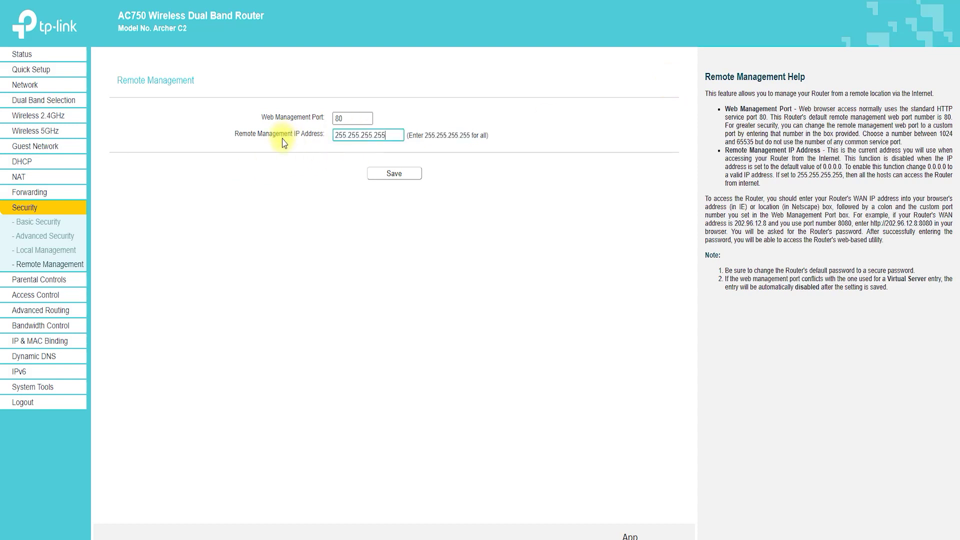
{"action": "left_click_drag", "start_coordinate": [479, 153], "coordinate": [475, 137]}
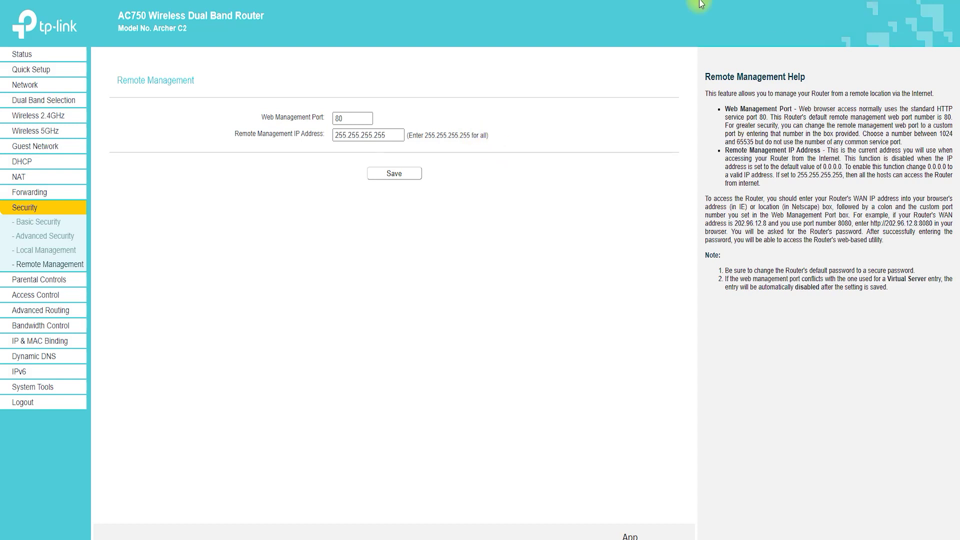
Review the Parental Controls page, including the MAC address fields and the time schedule
{"action": "left_click", "coordinate": [31, 284]}
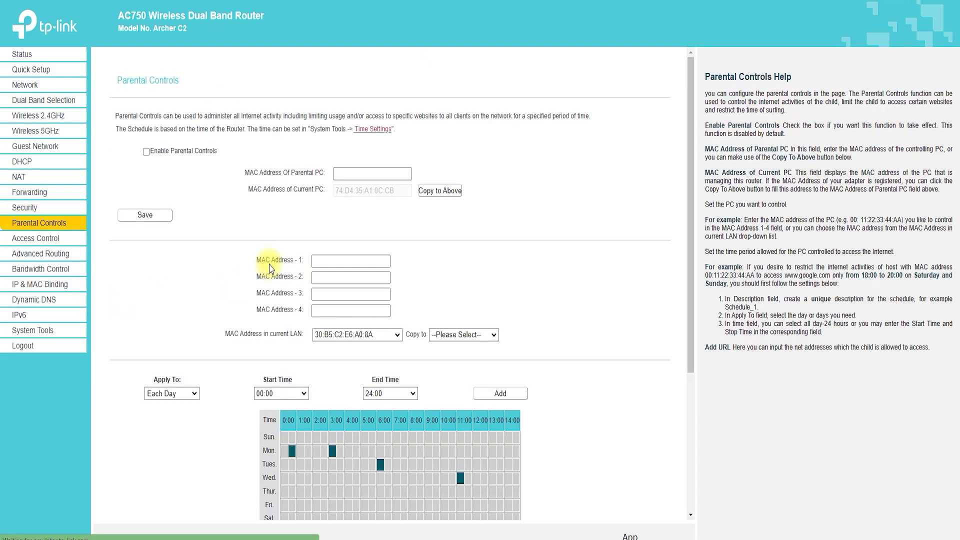
{"action": "left_click_drag", "start_coordinate": [199, 81], "coordinate": [147, 98]}
{"action": "mouse_move", "coordinate": [192, 368]}
{"action": "left_mouse_down"}
{"action": "mouse_move", "coordinate": [214, 413]}
{"action": "mouse_move", "coordinate": [252, 355]}
{"action": "left_mouse_up"}
{"action": "key", "text": "Escape"}
Review the Access Control rule, host, target and schedule lists
{"action": "left_click", "coordinate": [37, 238]}
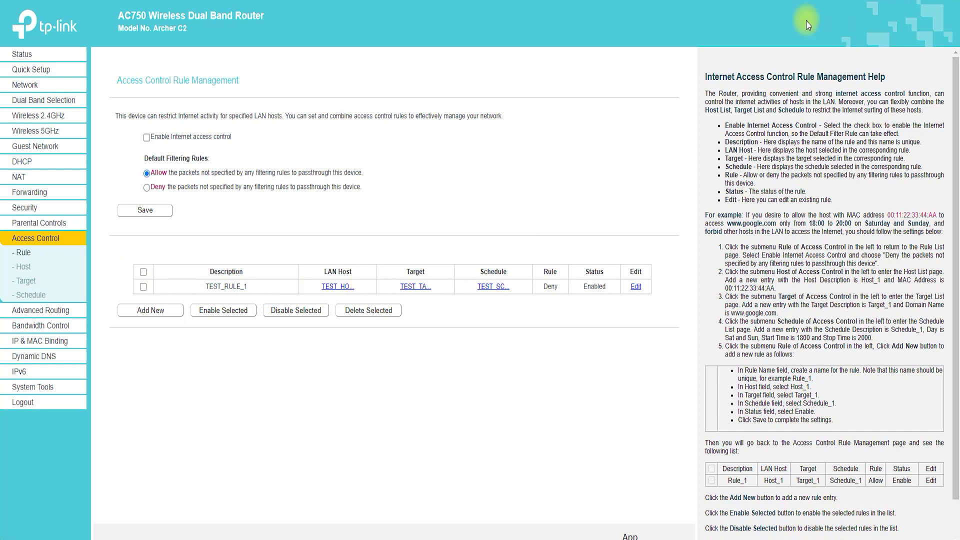
{"action": "left_click", "coordinate": [23, 267]}
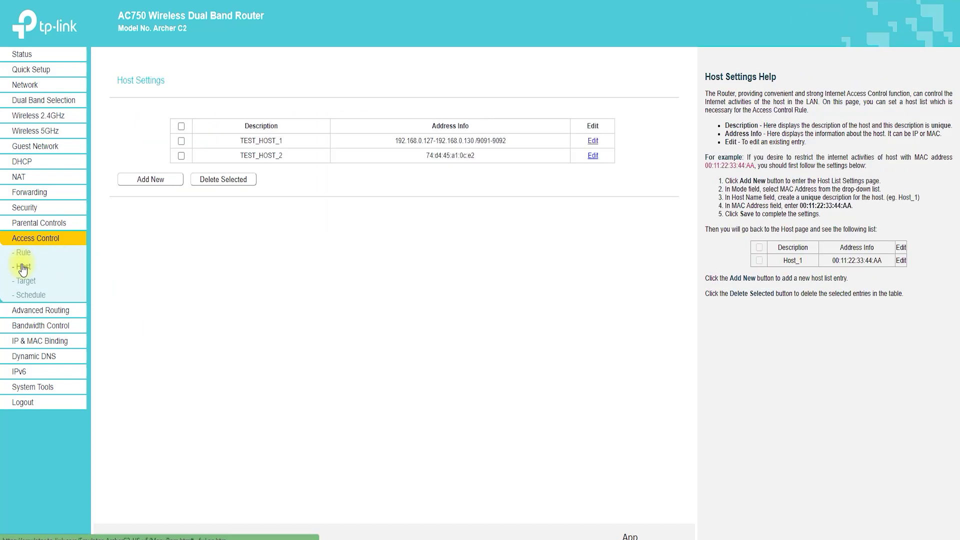
{"action": "left_click", "coordinate": [26, 283]}
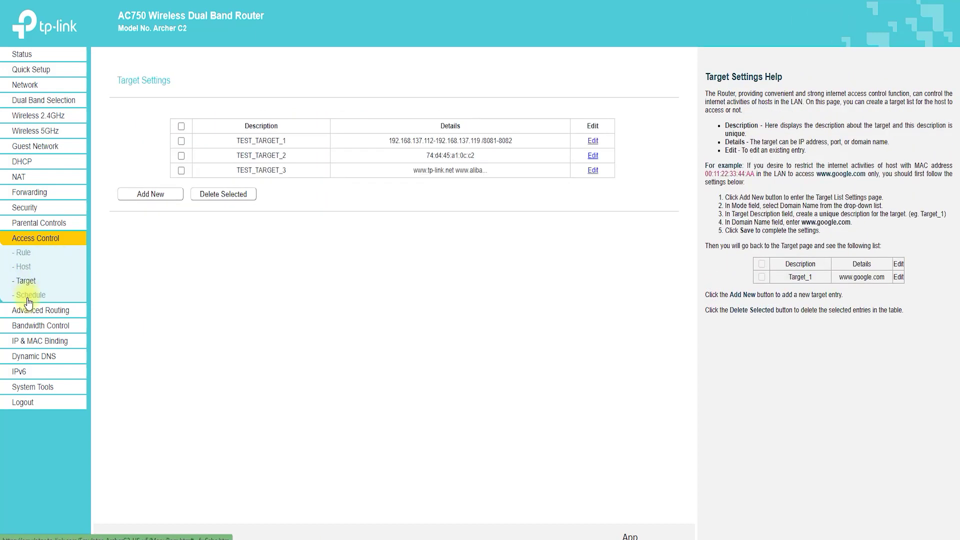
{"action": "left_click", "coordinate": [29, 296]}
Review the Advanced Routing section with its System Routing Table and the Bandwidth Control settings and rules
{"action": "left_click", "coordinate": [29, 315]}
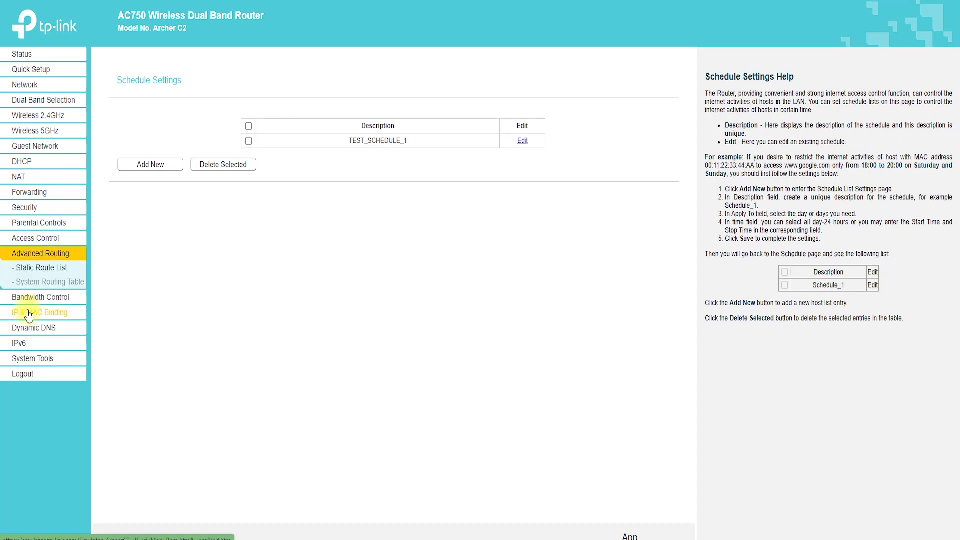
{"action": "left_click", "coordinate": [60, 283]}
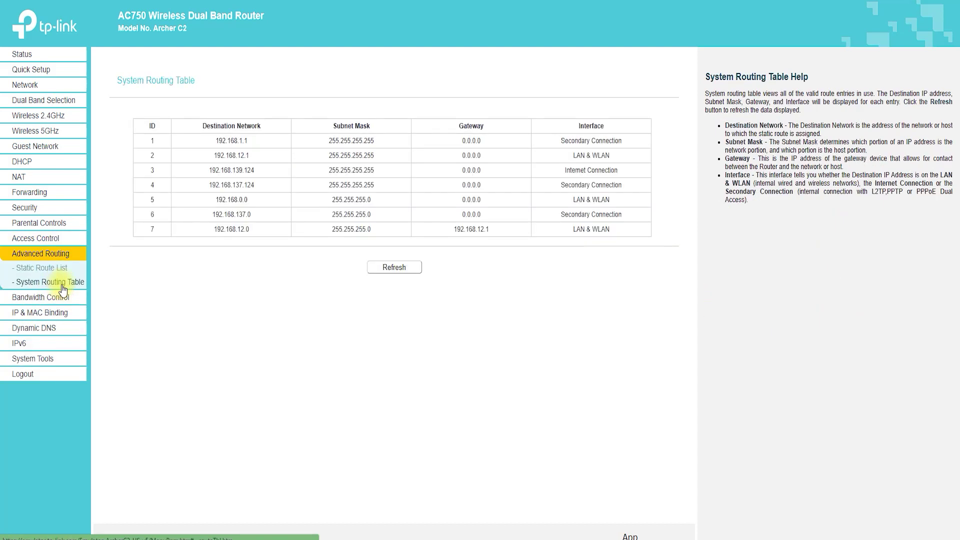
{"action": "mouse_move", "coordinate": [155, 108]}
{"action": "left_mouse_down"}
{"action": "mouse_move", "coordinate": [100, 62]}
{"action": "mouse_move", "coordinate": [141, 102]}
{"action": "left_mouse_up"}
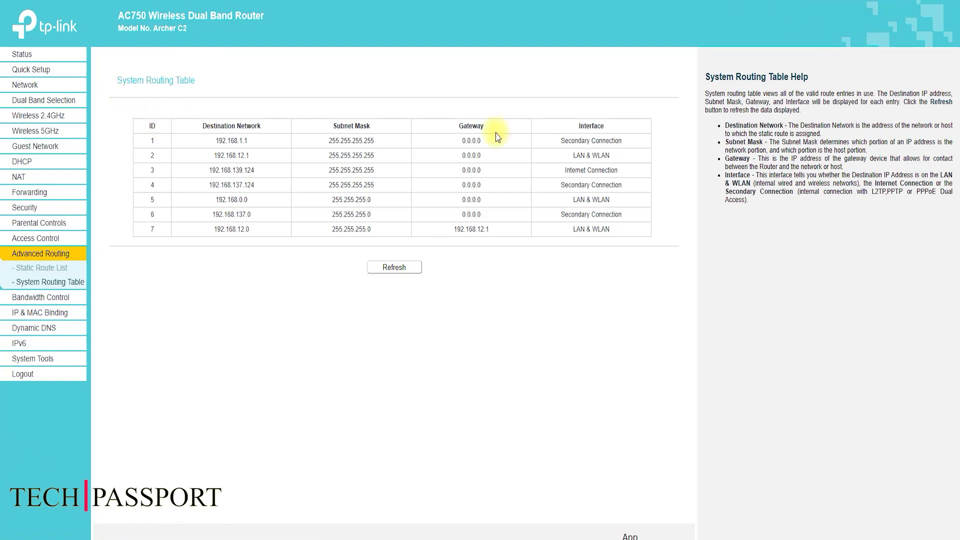
{"action": "left_click", "coordinate": [50, 298]}
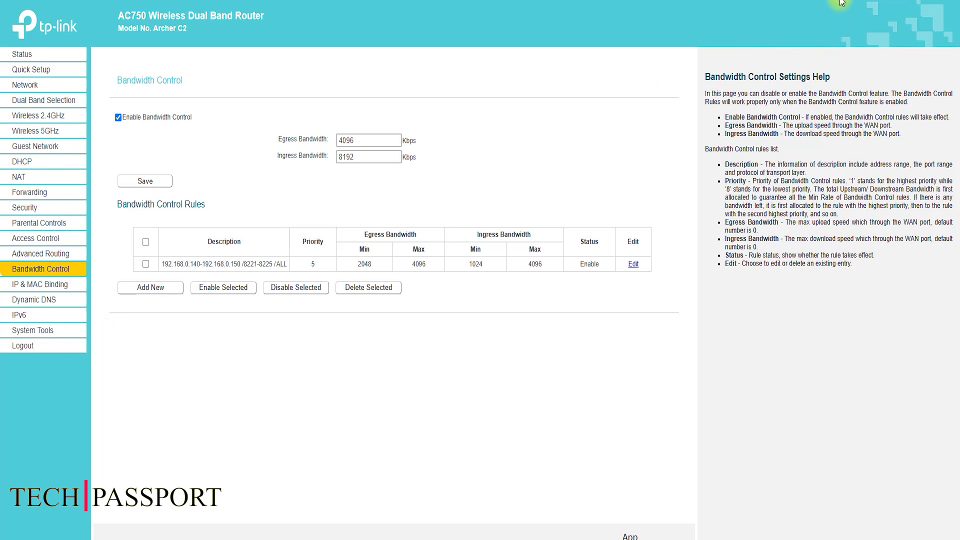
{"action": "mouse_move", "coordinate": [180, 100]}
{"action": "left_mouse_down"}
{"action": "mouse_move", "coordinate": [146, 98]}
{"action": "mouse_move", "coordinate": [122, 53]}
{"action": "mouse_move", "coordinate": [150, 103]}
{"action": "left_mouse_up"}
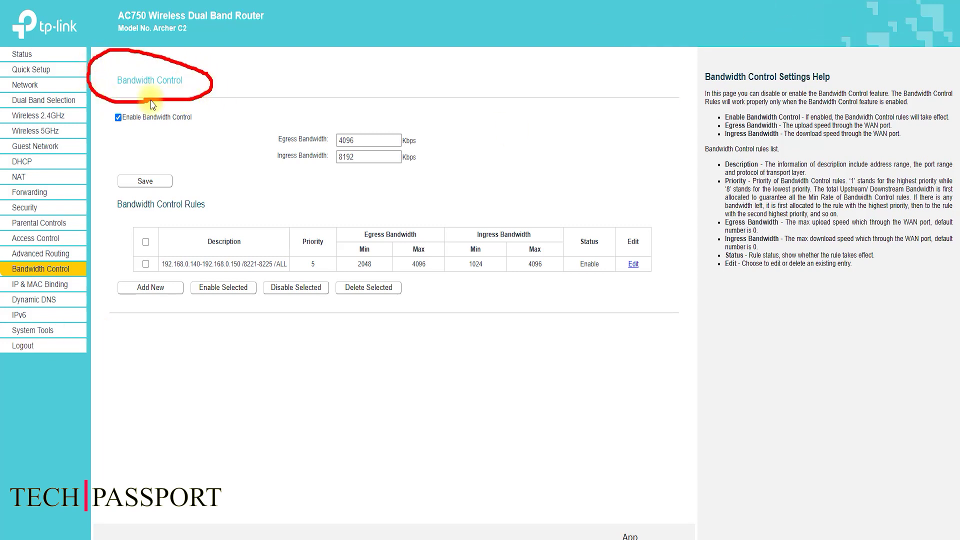
Review the IP & MAC binding settings, the ARP list and the Dynamic DNS service provider options
{"action": "left_click", "coordinate": [35, 284]}
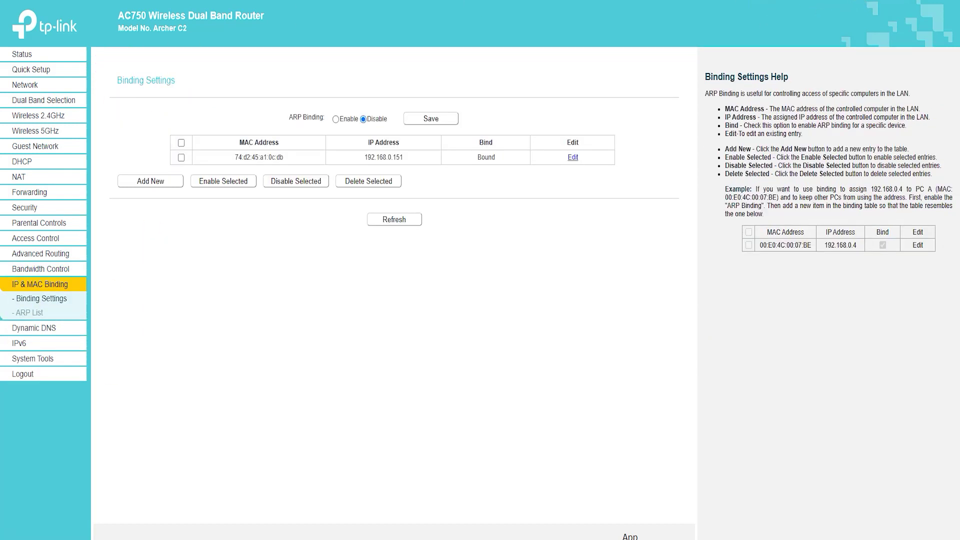
{"action": "mouse_move", "coordinate": [139, 94]}
{"action": "left_mouse_down"}
{"action": "mouse_move", "coordinate": [204, 75]}
{"action": "mouse_move", "coordinate": [155, 118]}
{"action": "left_mouse_up"}
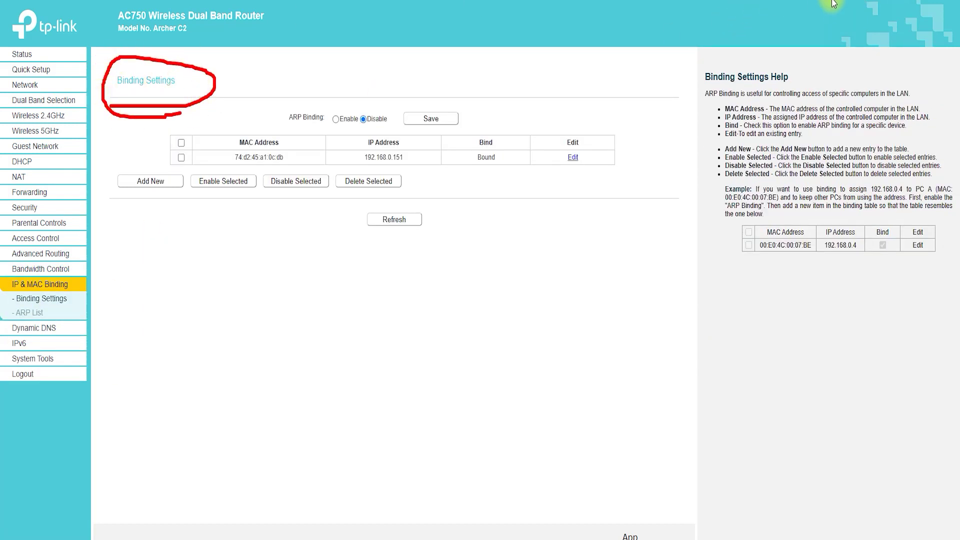
{"action": "left_click", "coordinate": [38, 312]}
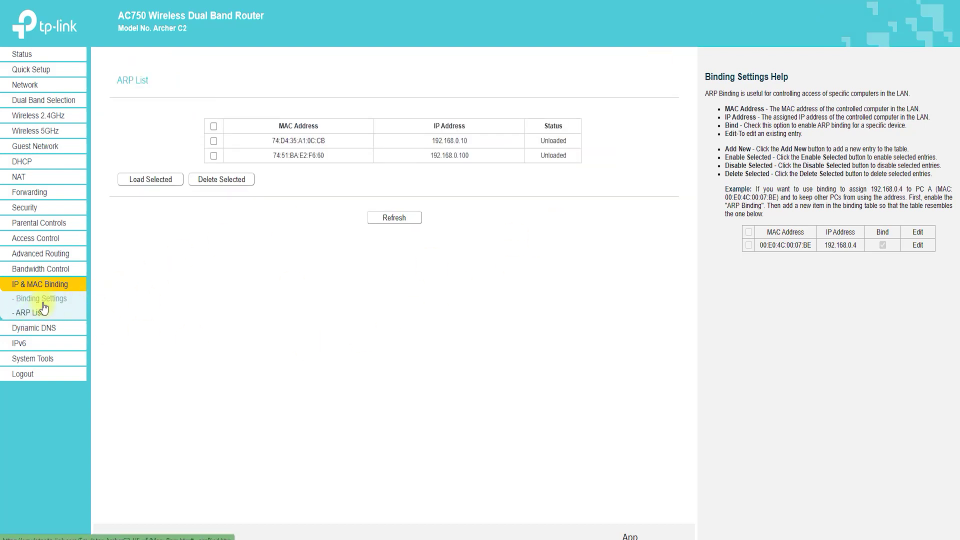
{"action": "left_click", "coordinate": [36, 331]}
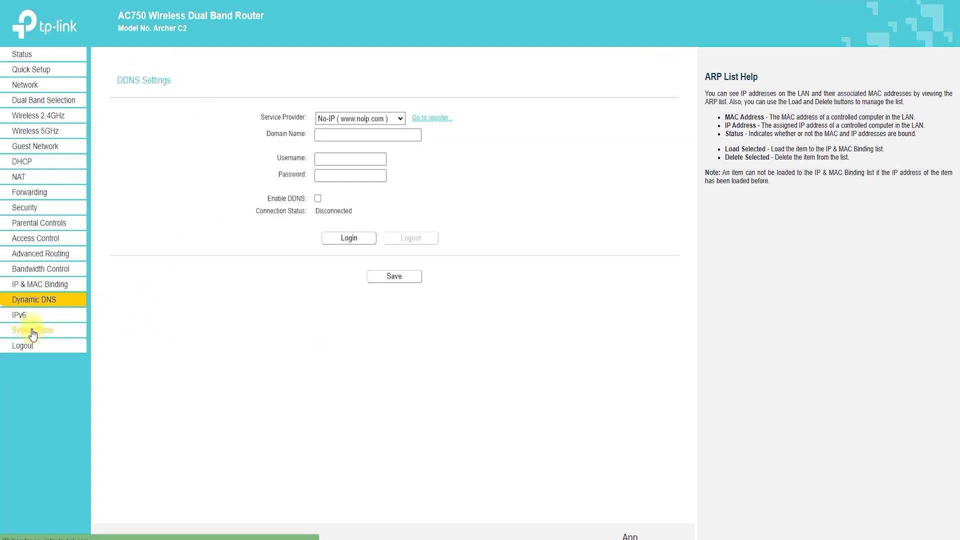
{"action": "left_click", "coordinate": [399, 118]}
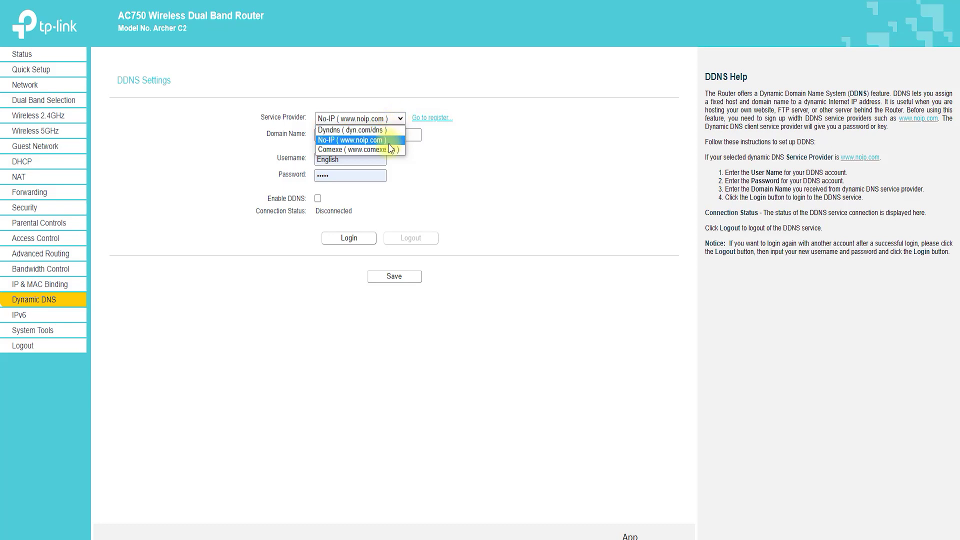
Go through the IPv6 WAN connection types Static IPv6, PPPoEv6 and Tunnel 6to4, and open the IPv6 LAN settings
{"action": "left_click", "coordinate": [29, 313]}
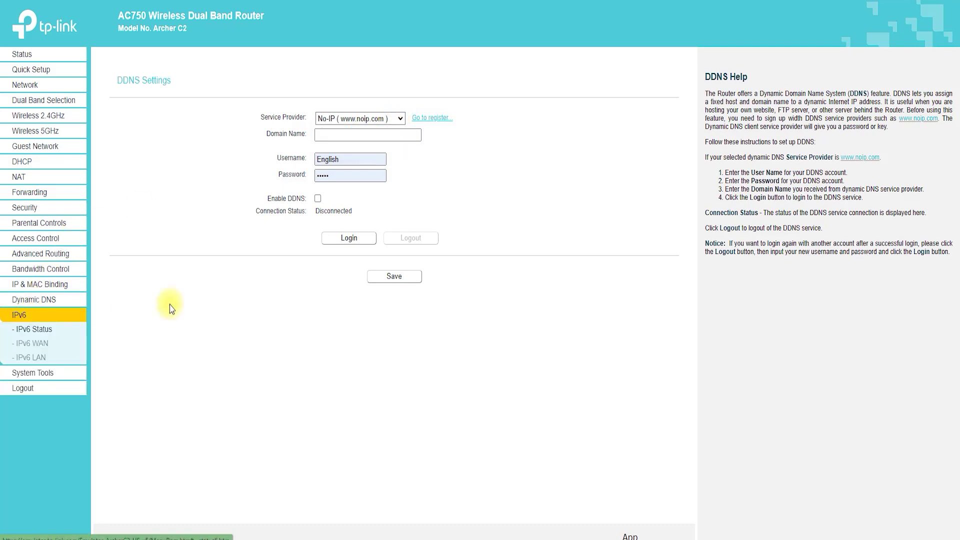
{"action": "left_click", "coordinate": [39, 350]}
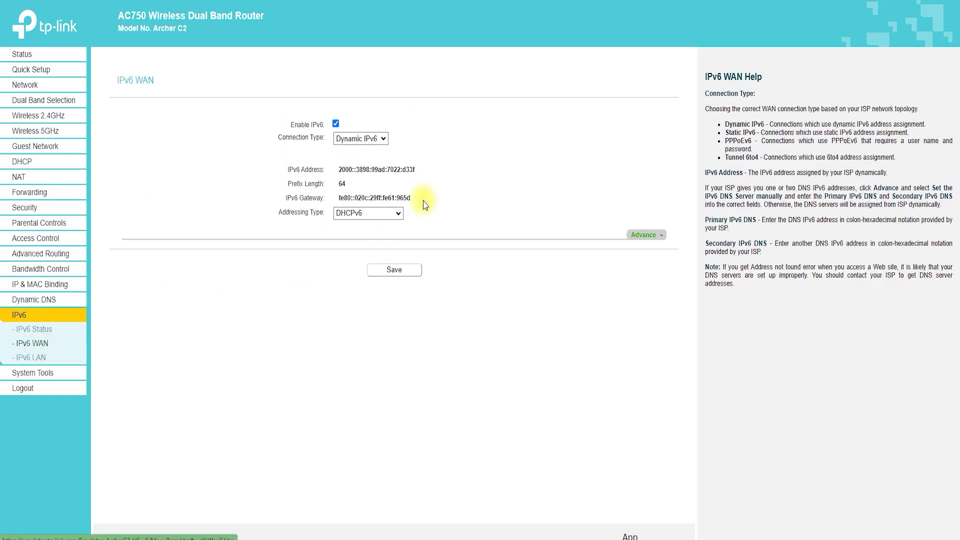
{"action": "left_click", "coordinate": [382, 139]}
{"action": "left_click", "coordinate": [372, 157]}
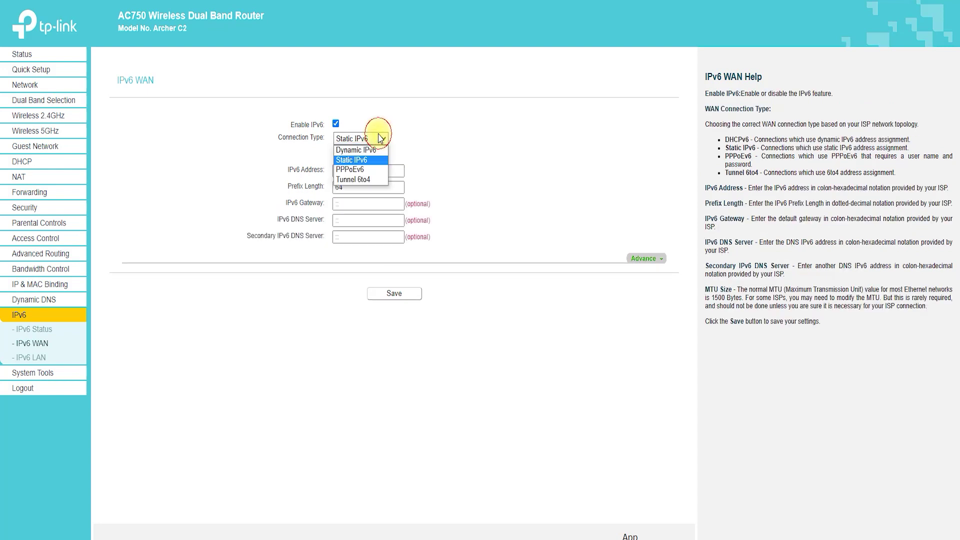
{"action": "left_click", "coordinate": [363, 170]}
{"action": "left_click", "coordinate": [377, 139]}
{"action": "left_click", "coordinate": [360, 178]}
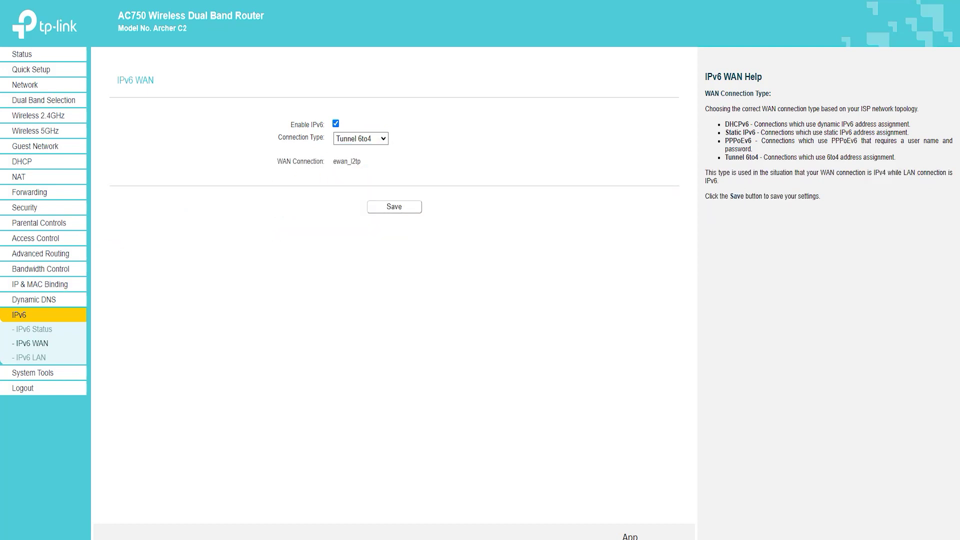
{"action": "left_click", "coordinate": [36, 358]}
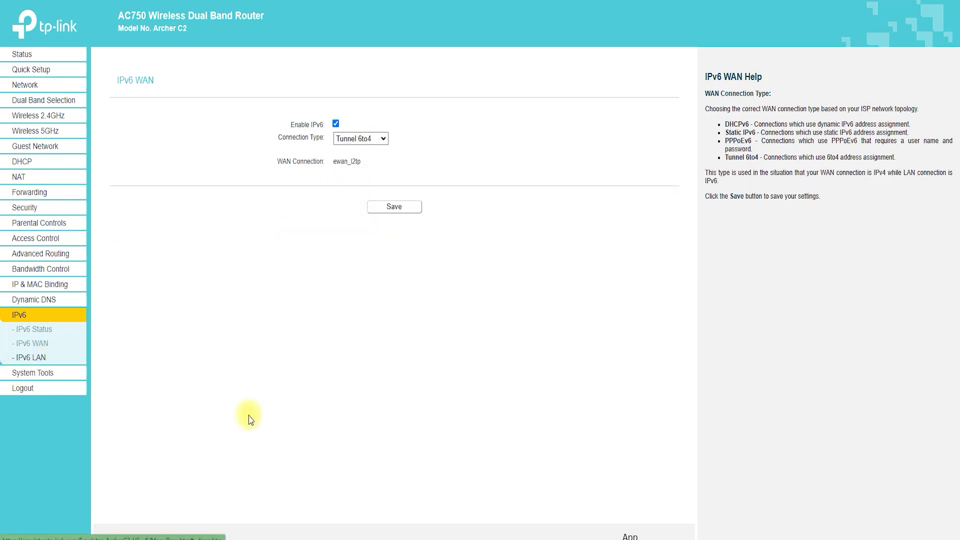
Review the System Tools pages for Diagnostic, Firmware Upgrade, Factory Defaults and Backup & Restore
{"action": "left_click", "coordinate": [28, 372]}
{"action": "left_click", "coordinate": [31, 360]}
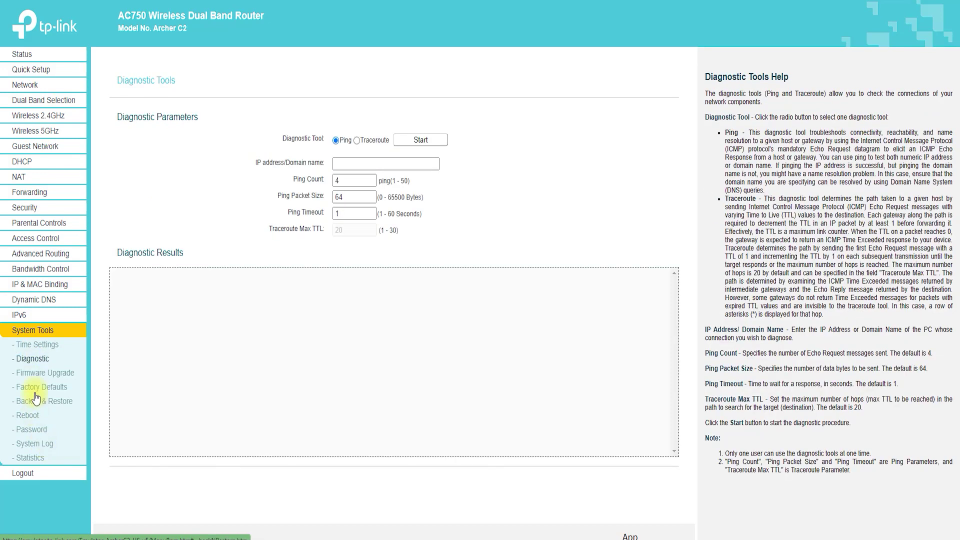
{"action": "left_click", "coordinate": [47, 376]}
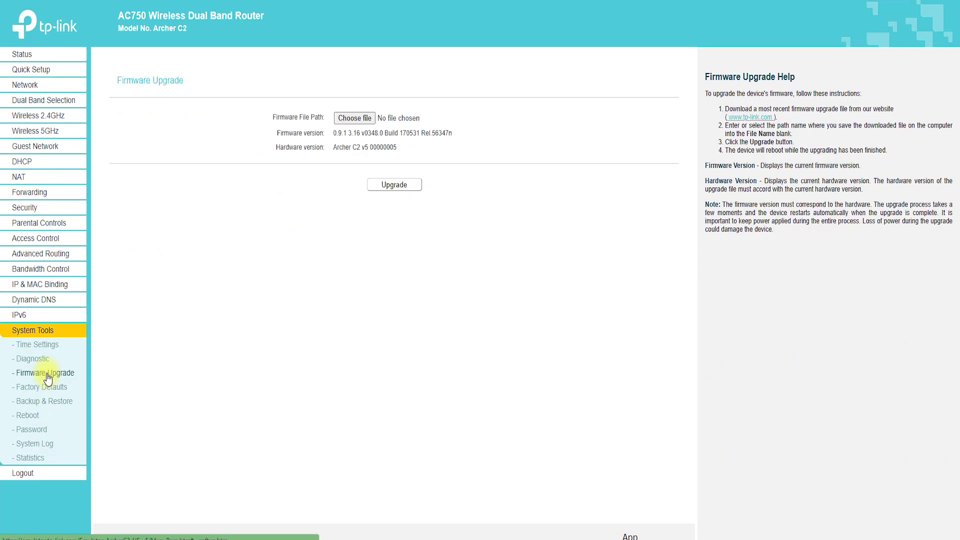
{"action": "left_click", "coordinate": [62, 392]}
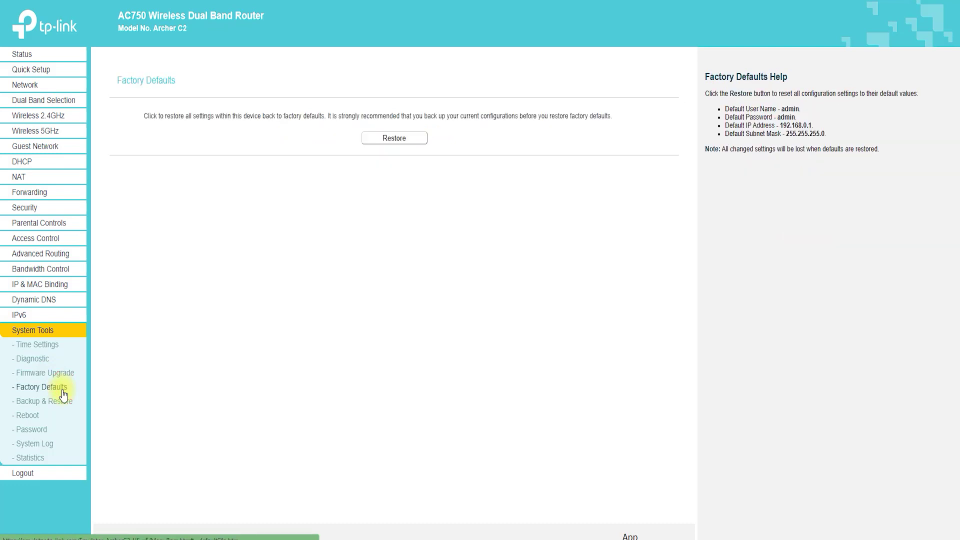
{"action": "left_click", "coordinate": [64, 408]}
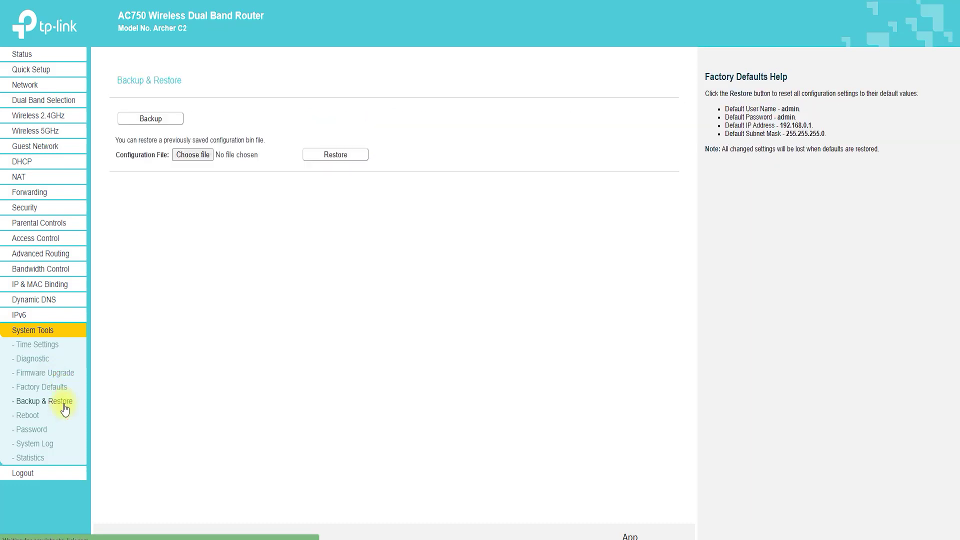
Review the System Tools pages for Reboot, Password, System Log and Traffic Statistics
{"action": "left_click", "coordinate": [24, 415]}
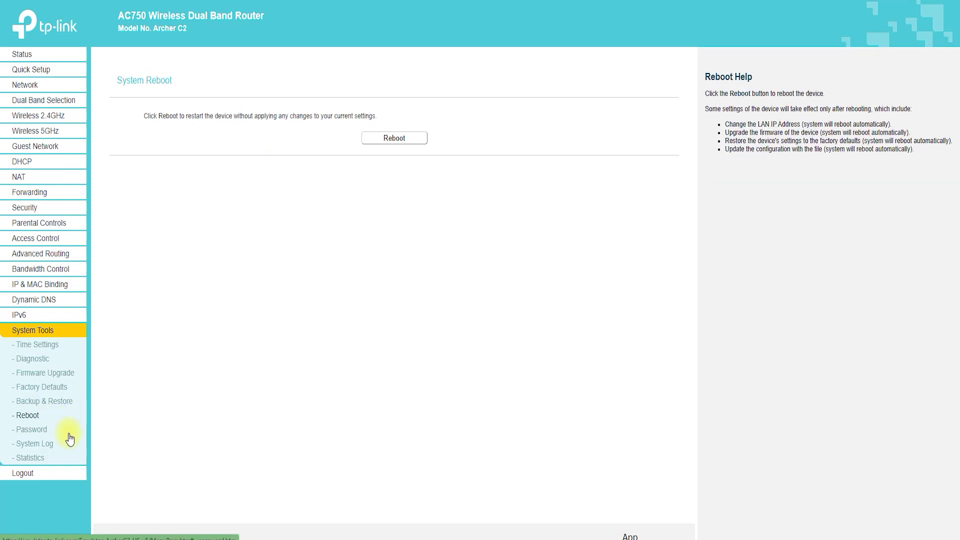
{"action": "left_click", "coordinate": [42, 433]}
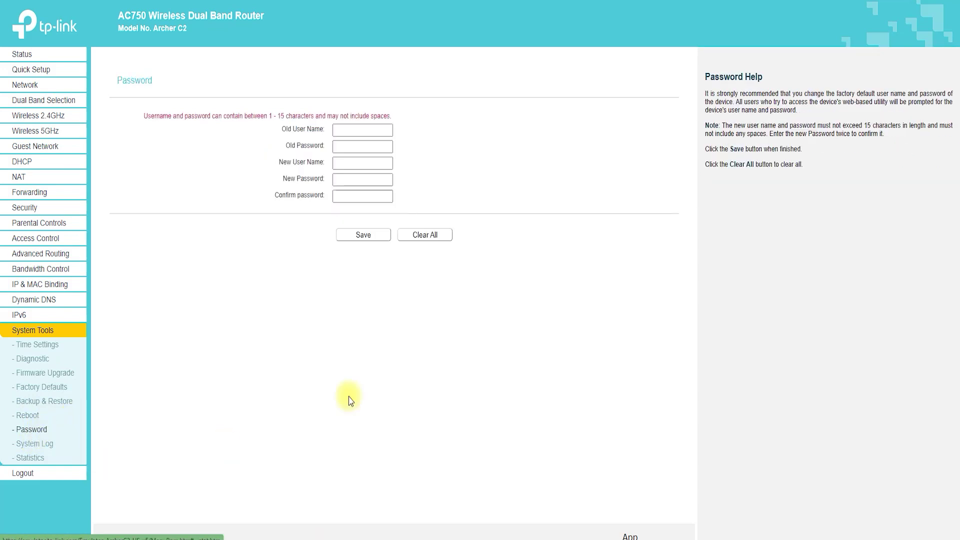
{"action": "mouse_move", "coordinate": [122, 94]}
{"action": "left_mouse_down"}
{"action": "mouse_move", "coordinate": [112, 68]}
{"action": "mouse_move", "coordinate": [122, 95]}
{"action": "left_mouse_up"}
{"action": "left_click", "coordinate": [34, 444]}
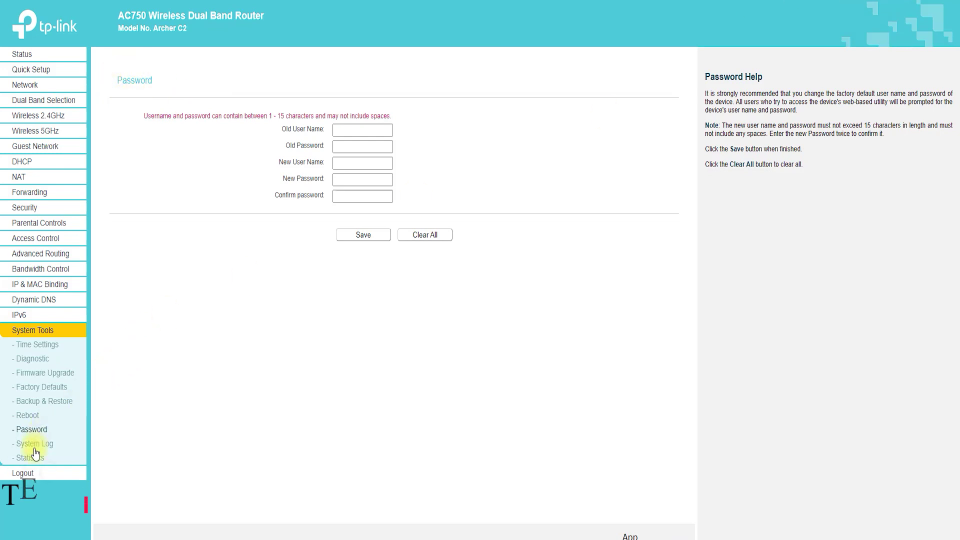
{"action": "left_click", "coordinate": [28, 458]}
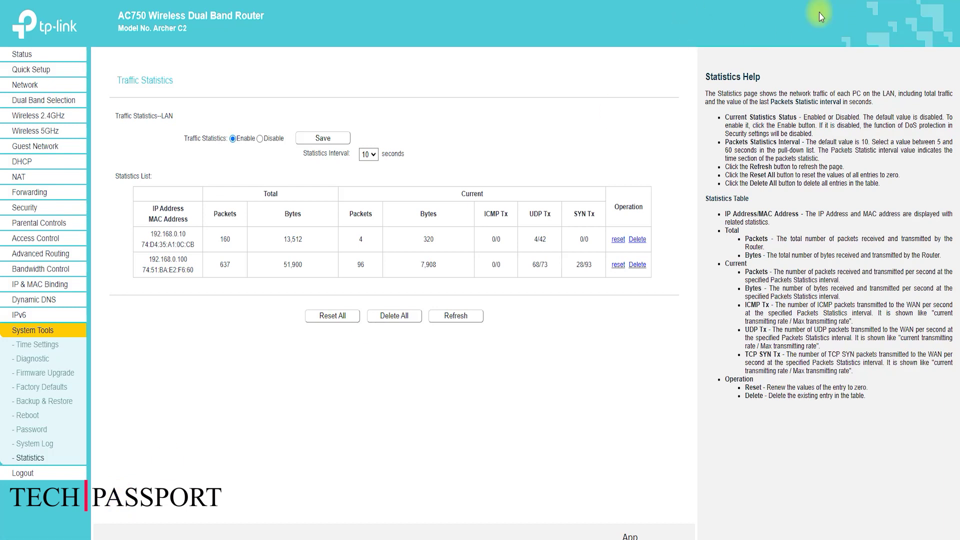
Log out of the router's web interface and confirm the logout
{"action": "left_click", "coordinate": [21, 473]}
{"action": "left_click", "coordinate": [528, 31]}
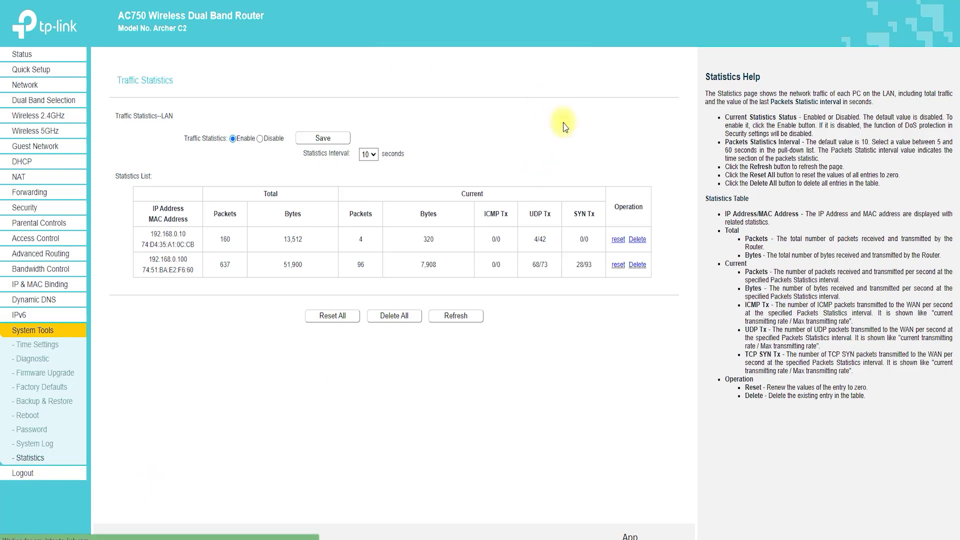